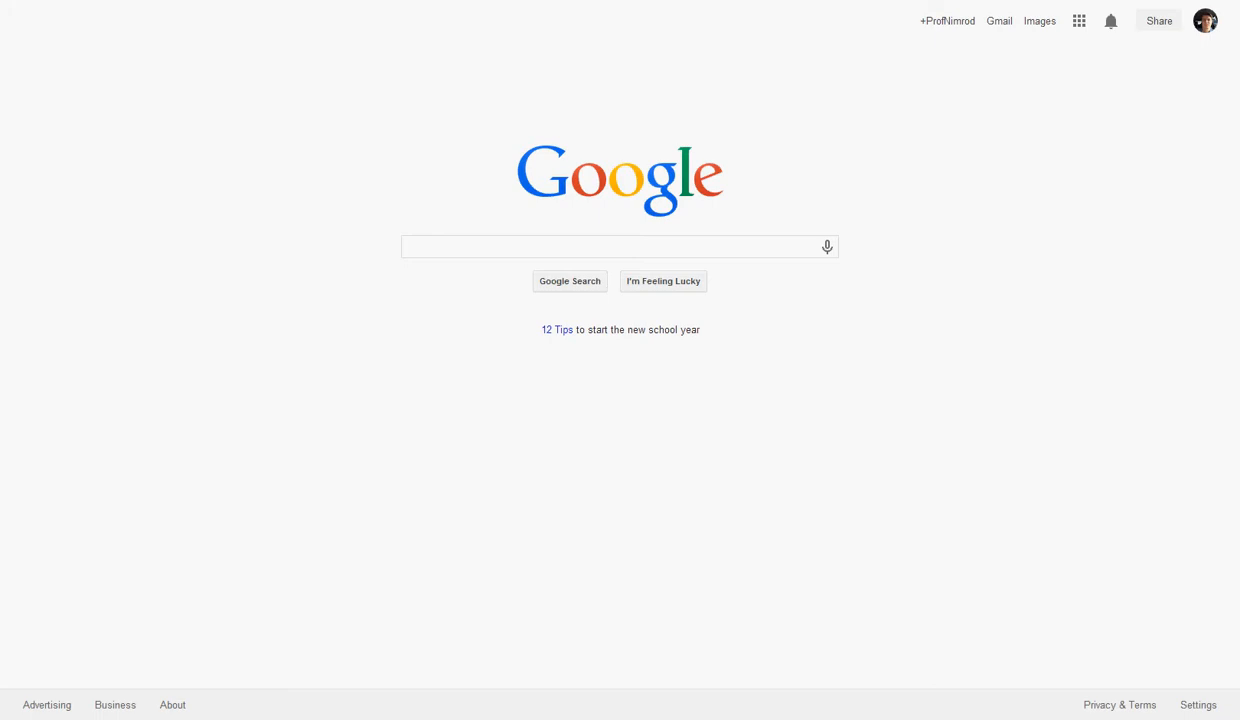
Open the Emergence: Complexity & Organization journal's admin site at journal.emergentpublications.com/wp-admin
{"action": "type", "text": "jou"}
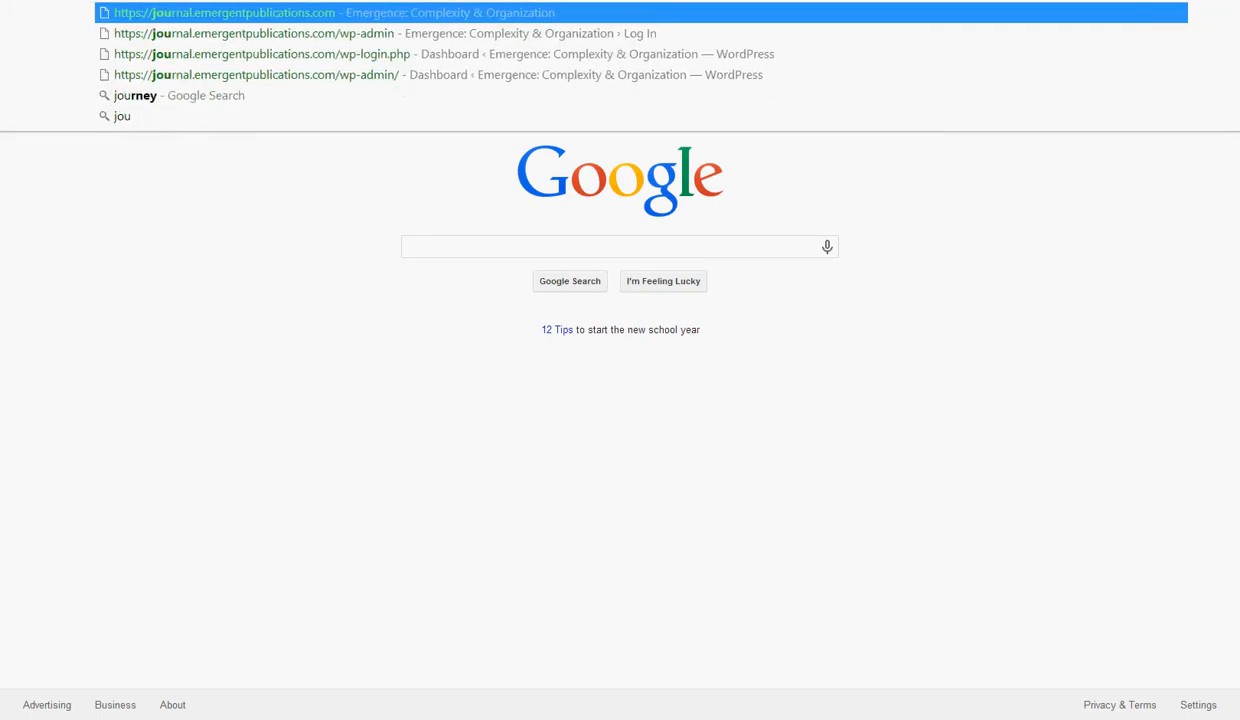
{"action": "key", "text": "Down"}
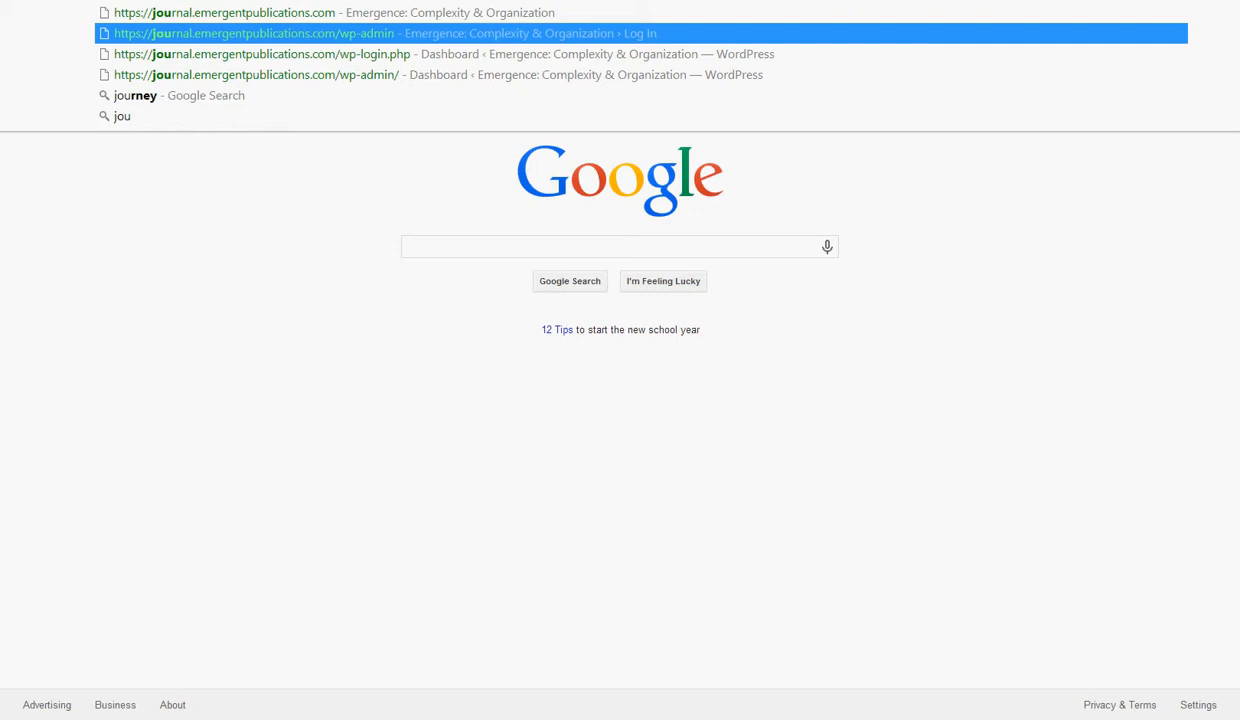
{"action": "key", "text": "Return"}
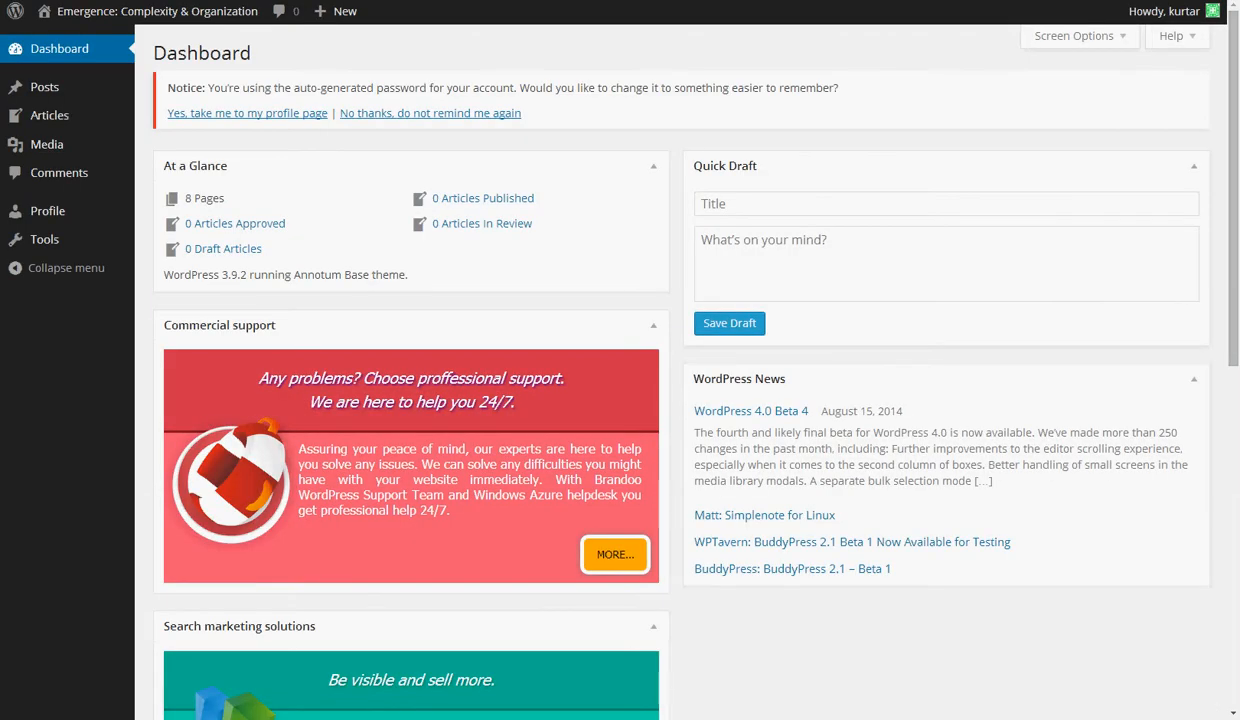
Start a new article in the journal's Articles section and permanently dismiss the auto-generated password reminder
{"action": "mouse_move", "coordinate": [1172, 20]}
{"action": "mouse_move", "coordinate": [50, 122]}
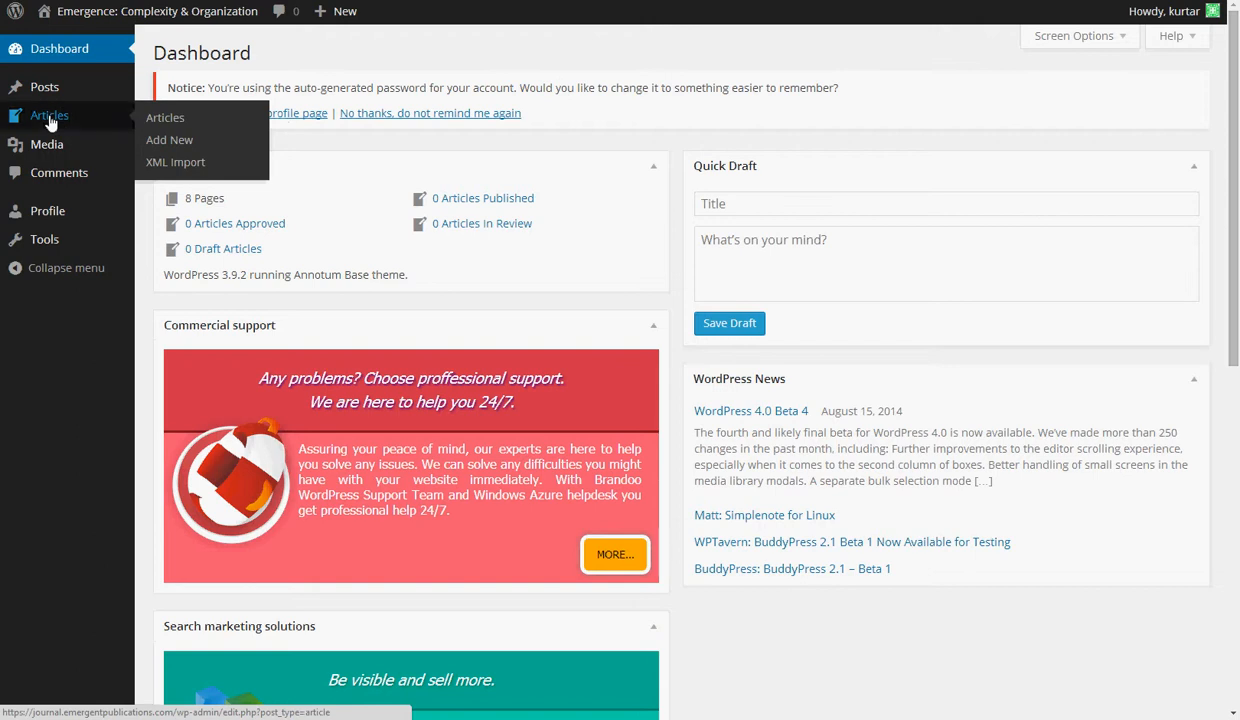
{"action": "left_click", "coordinate": [50, 122]}
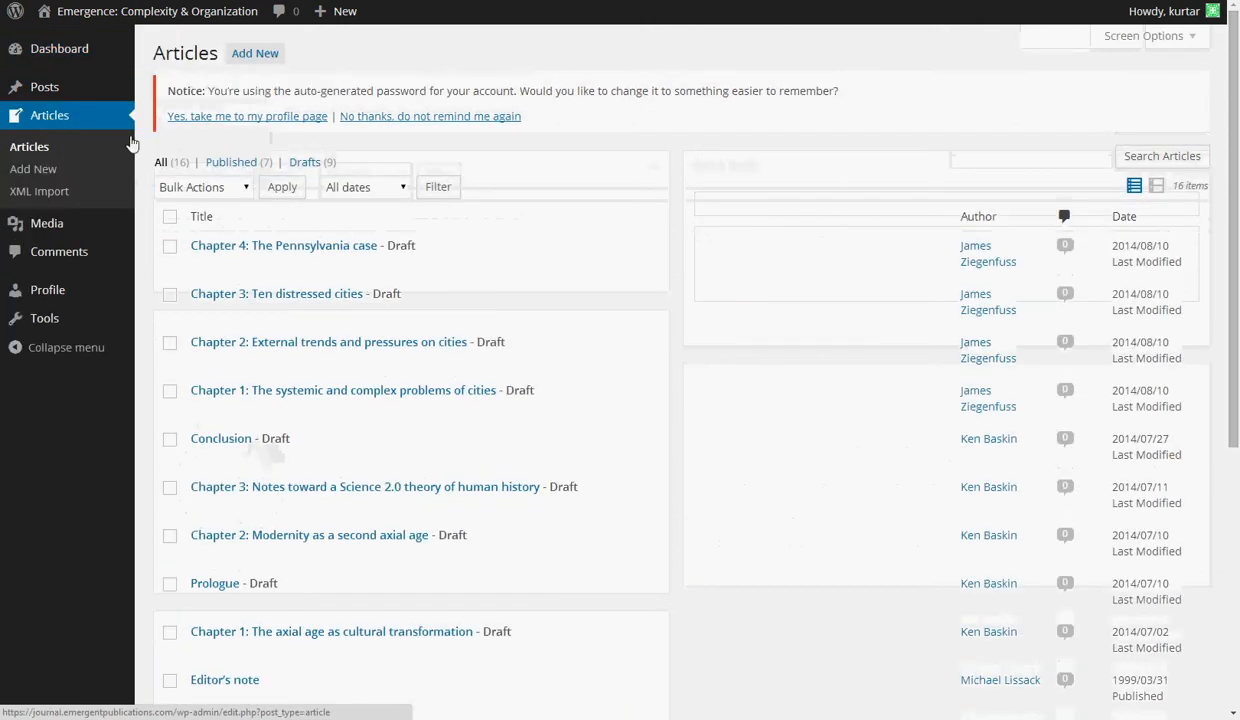
{"action": "left_click", "coordinate": [256, 58]}
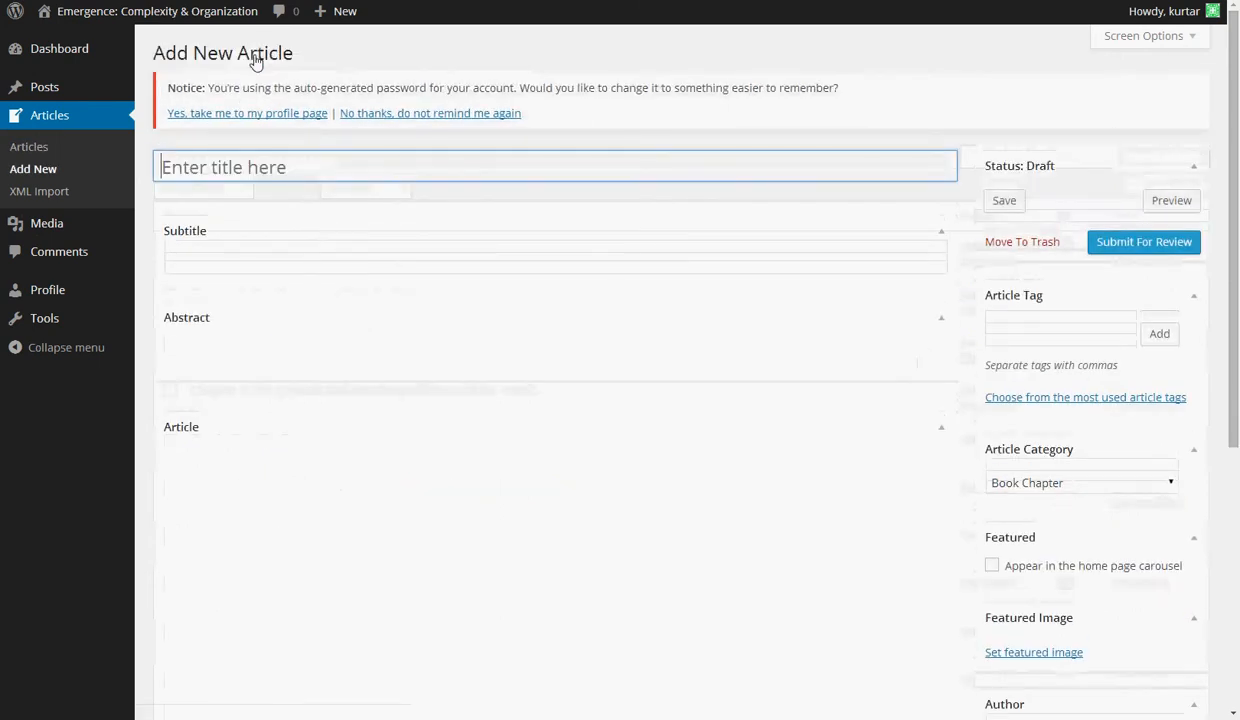
{"action": "left_click", "coordinate": [466, 116]}
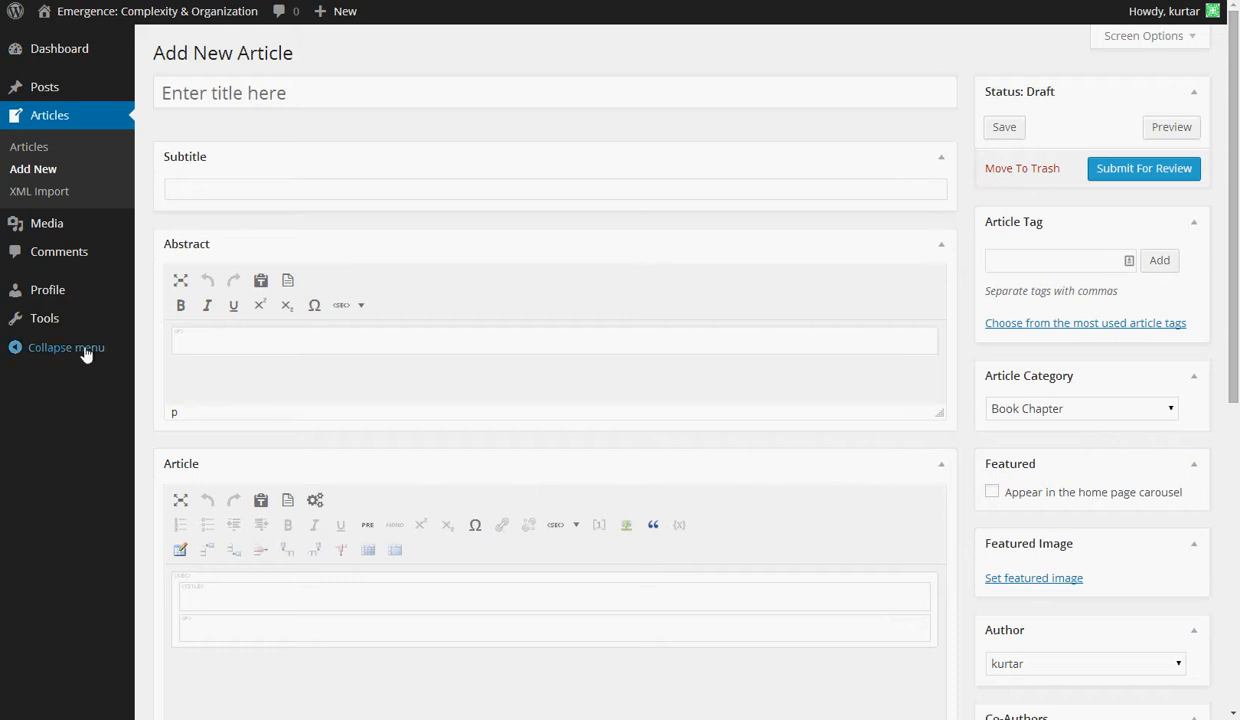
Paste "Commensurability, Comparability, Complexity, and Some Implications for the Communication of Meaning" as the article title, leaving the subtitle empty
{"action": "left_click", "coordinate": [205, 91]}
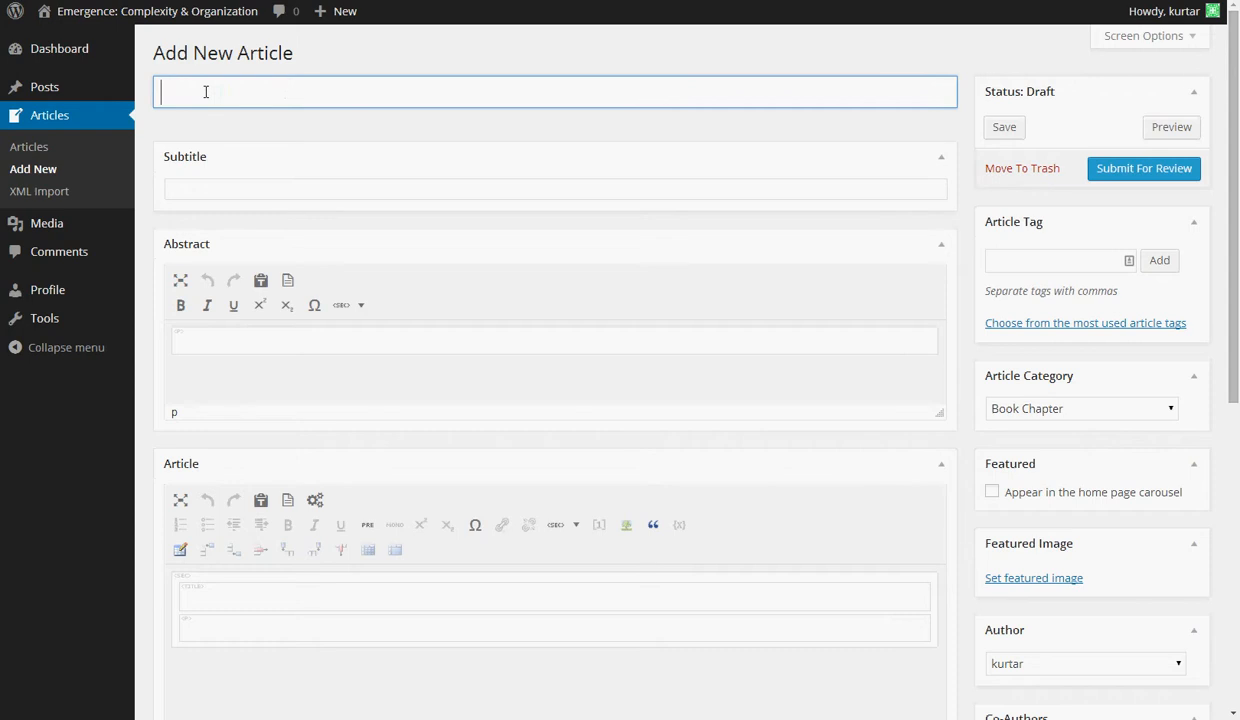
{"action": "key", "text": "ctrl+v"}
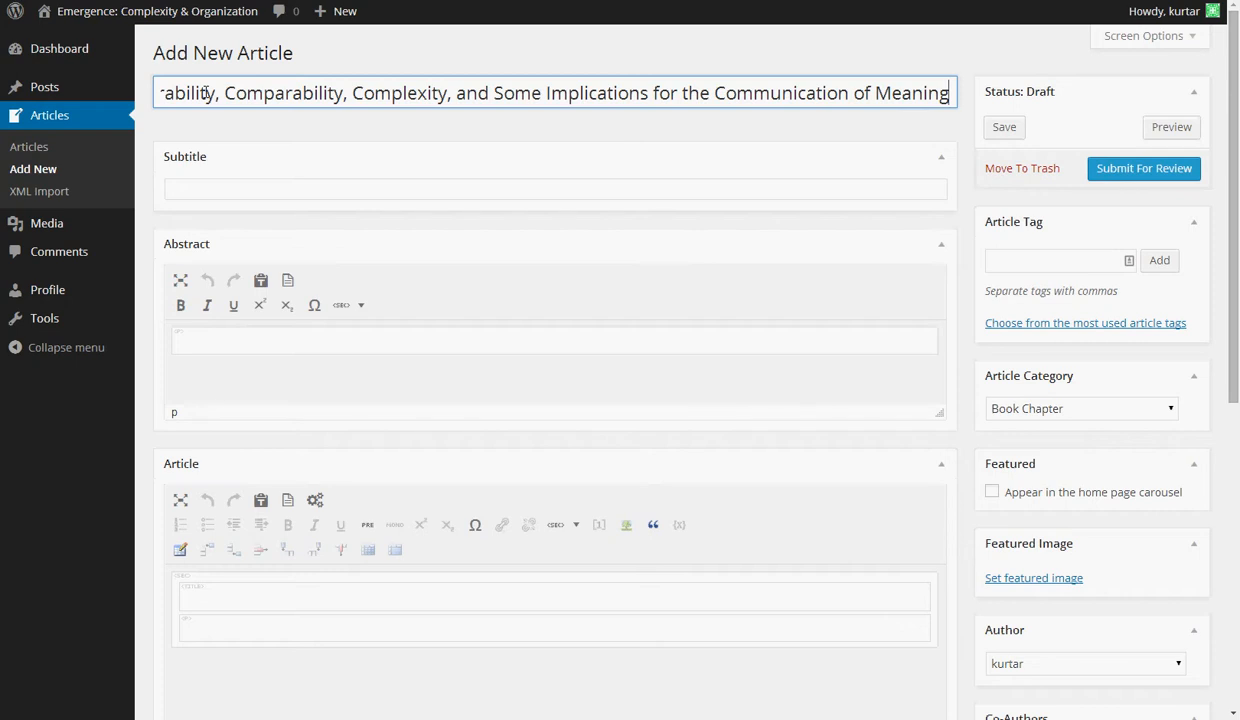
{"action": "left_click", "coordinate": [231, 192]}
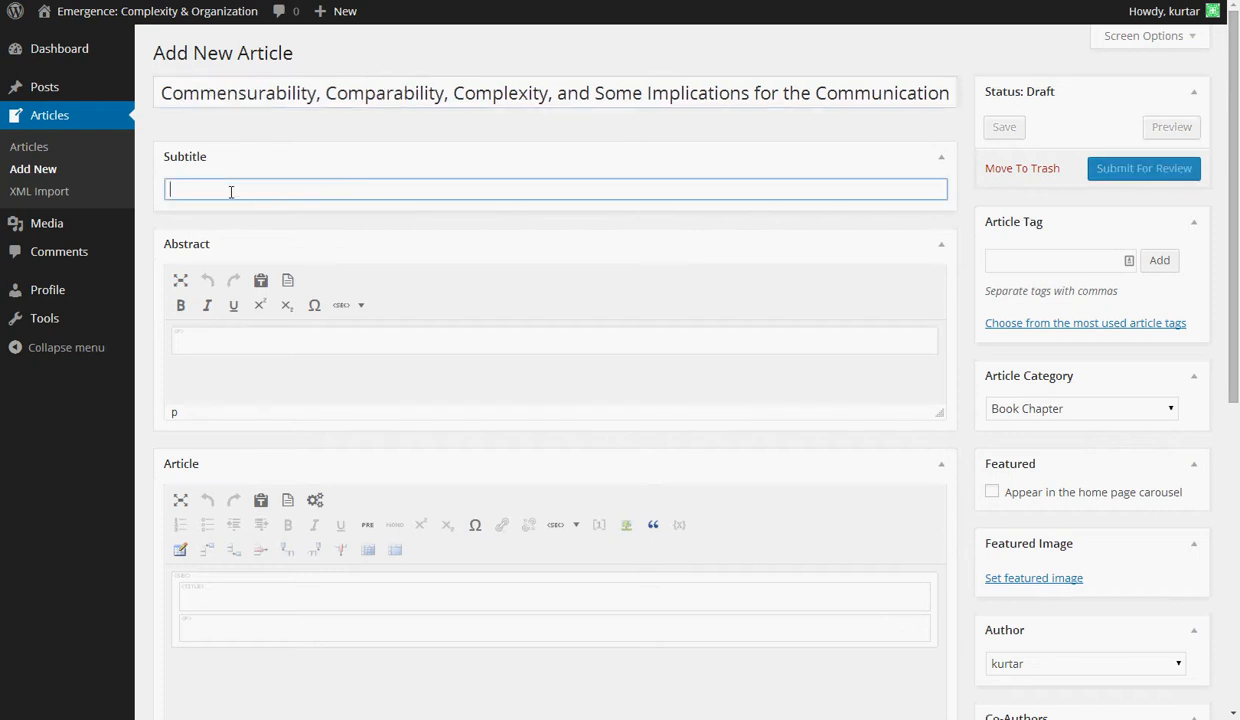
Copy the full abstract text from the paper open in Word and paste it into the new article's Abstract field
{"action": "left_click", "coordinate": [242, 333]}
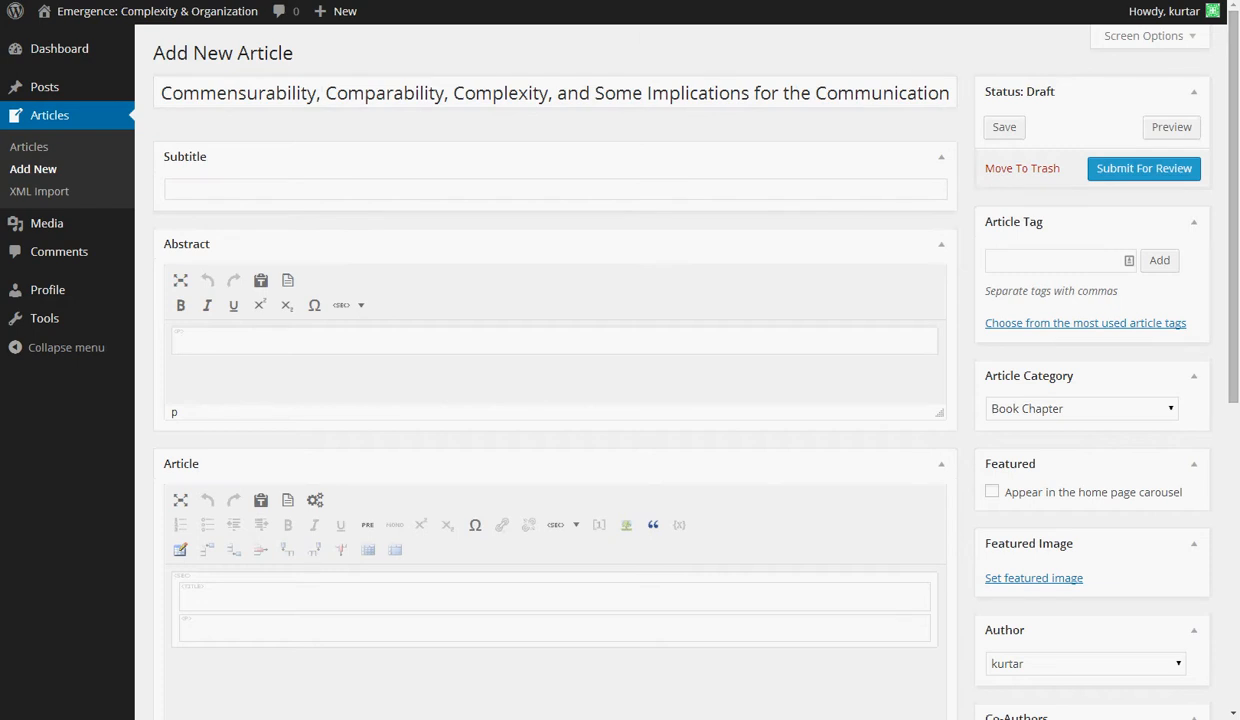
{"action": "left_click_drag", "start_coordinate": [2, 210], "coordinate": [794, 37]}
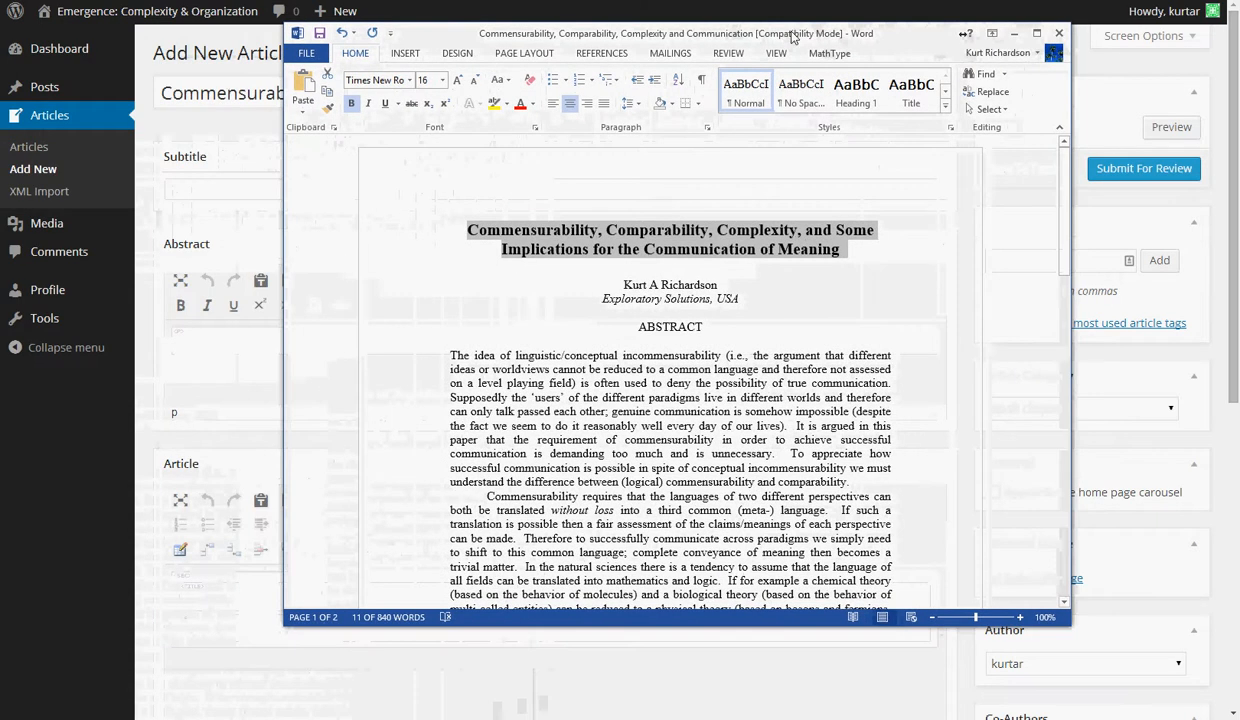
{"action": "left_click", "coordinate": [686, 440]}
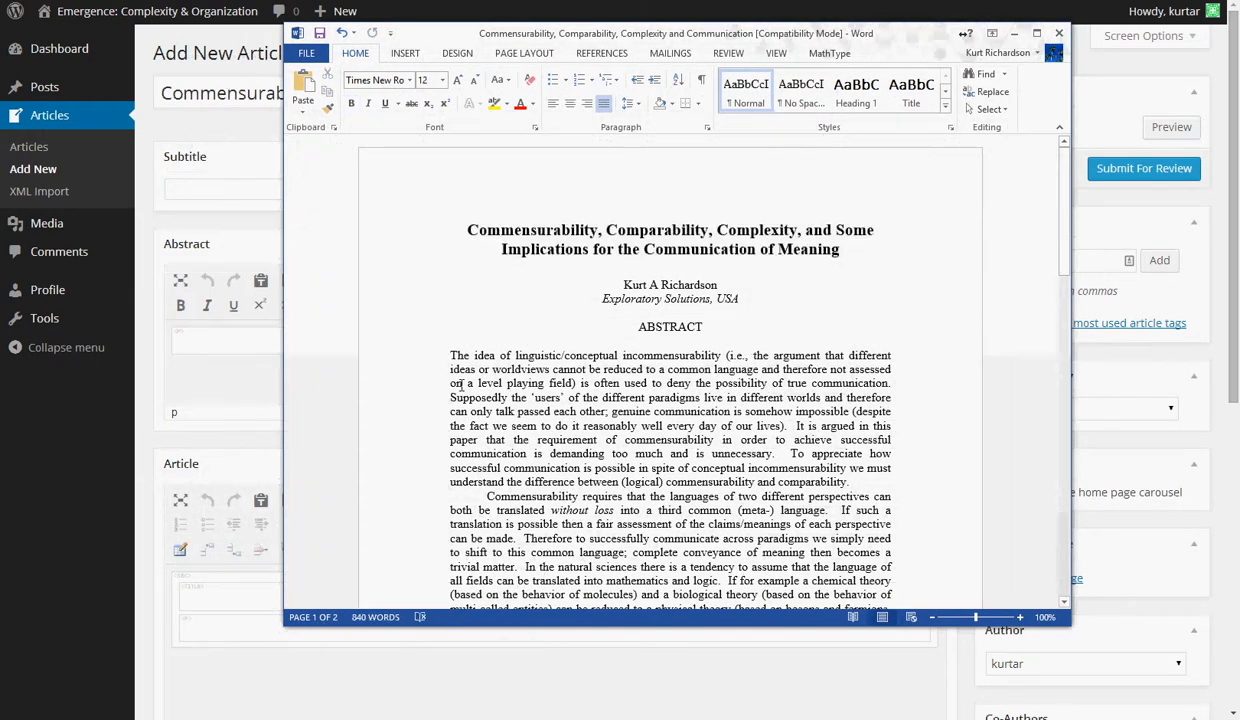
{"action": "left_click", "coordinate": [449, 356]}
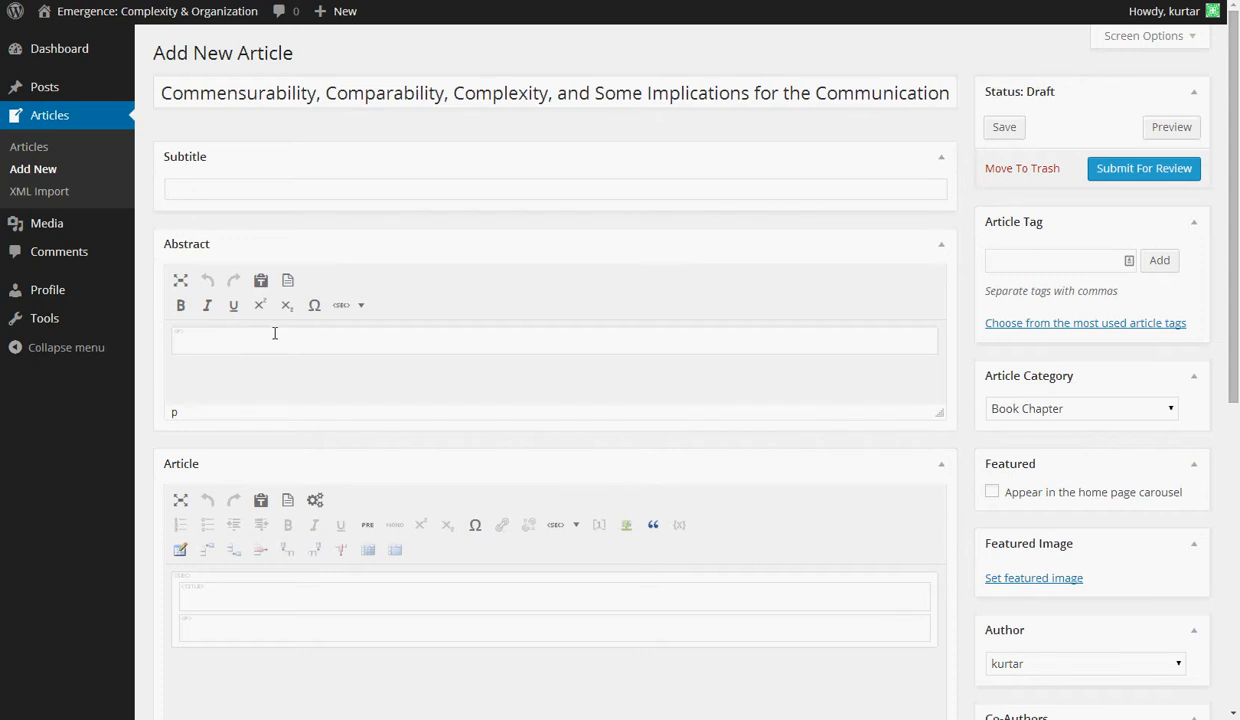
{"action": "key", "text": "ctrl+v"}
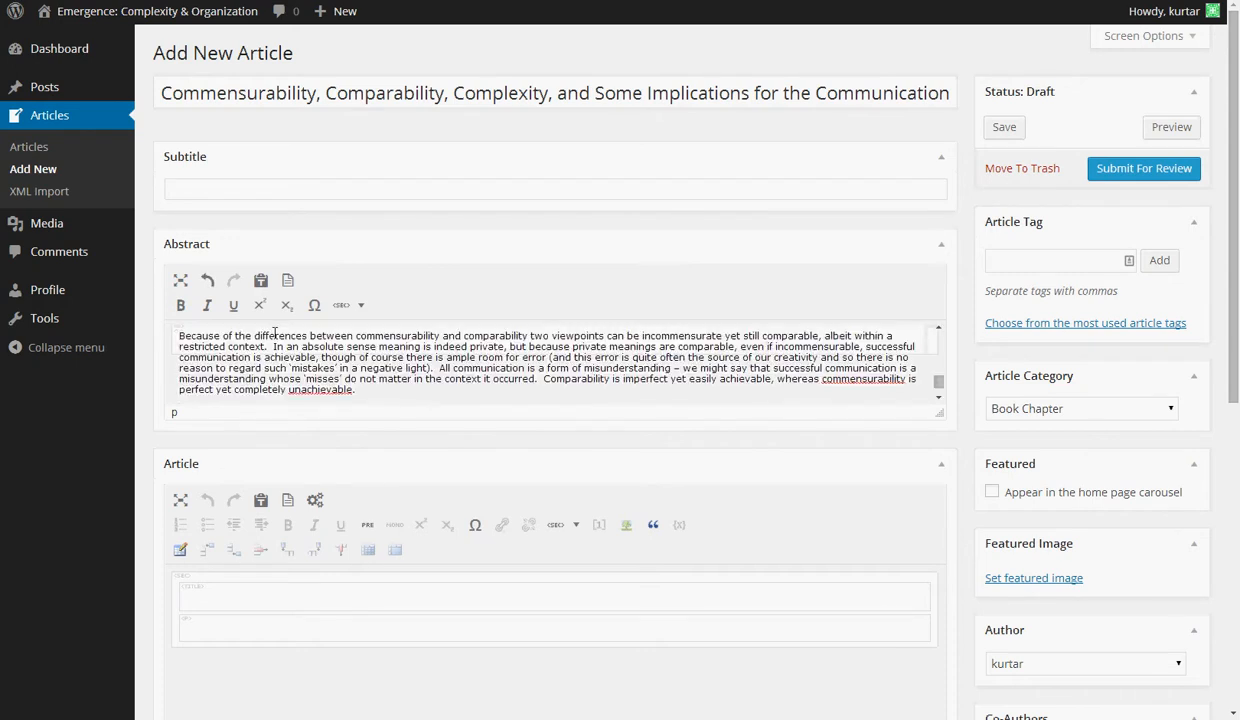
Remove the empty first paragraph of the abstract and the leading indent before "Commensurability requires that the languages"
{"action": "scroll", "coordinate": [941, 378], "scroll_direction": "up", "scroll_amount": 3}
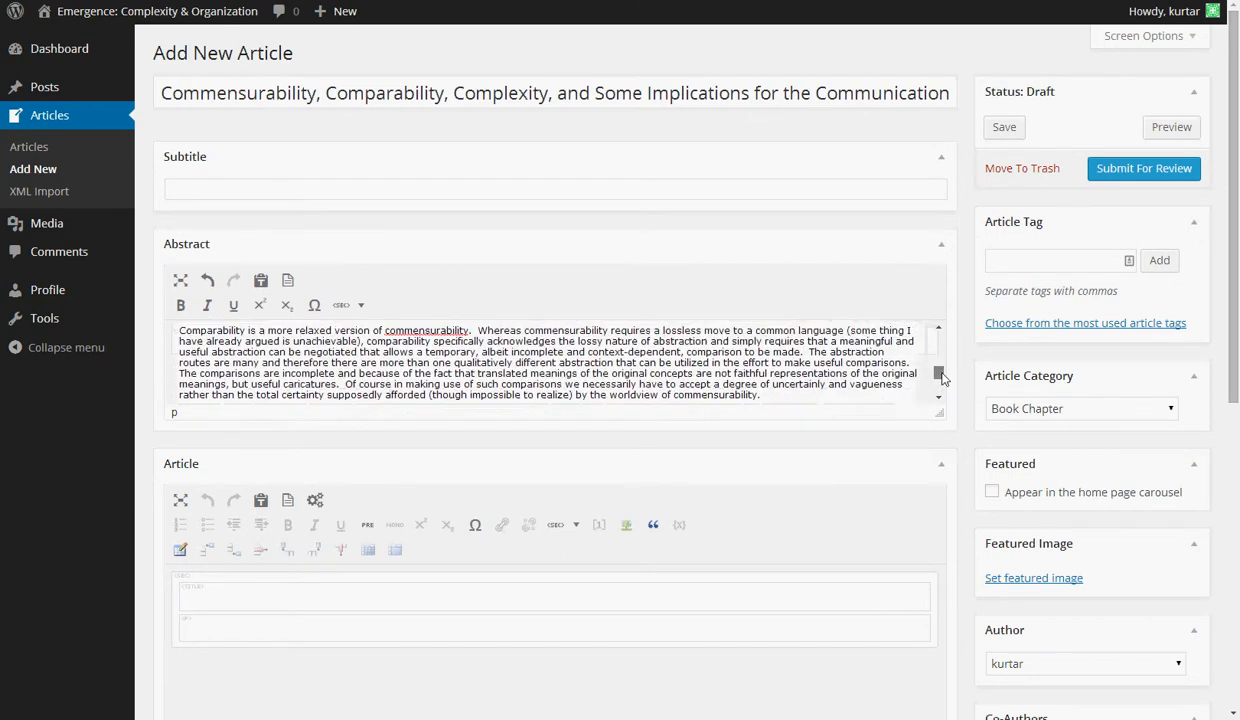
{"action": "left_click_drag", "start_coordinate": [941, 378], "coordinate": [938, 338]}
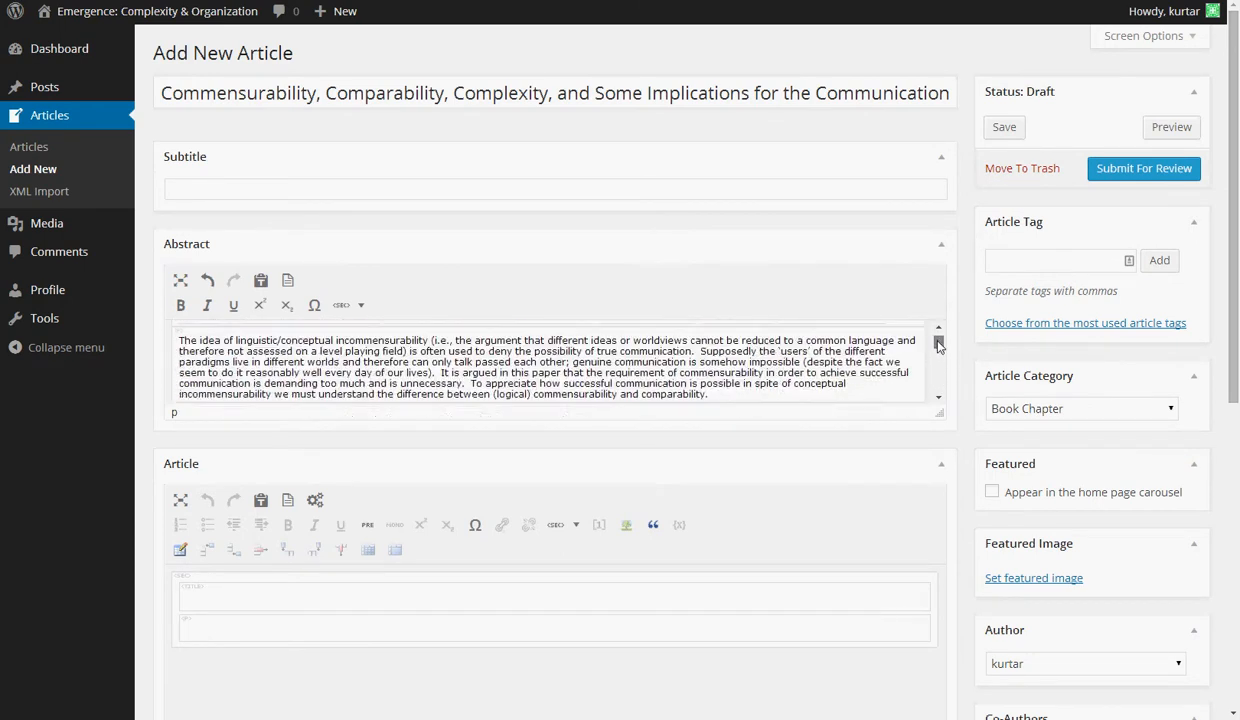
{"action": "left_click", "coordinate": [226, 340]}
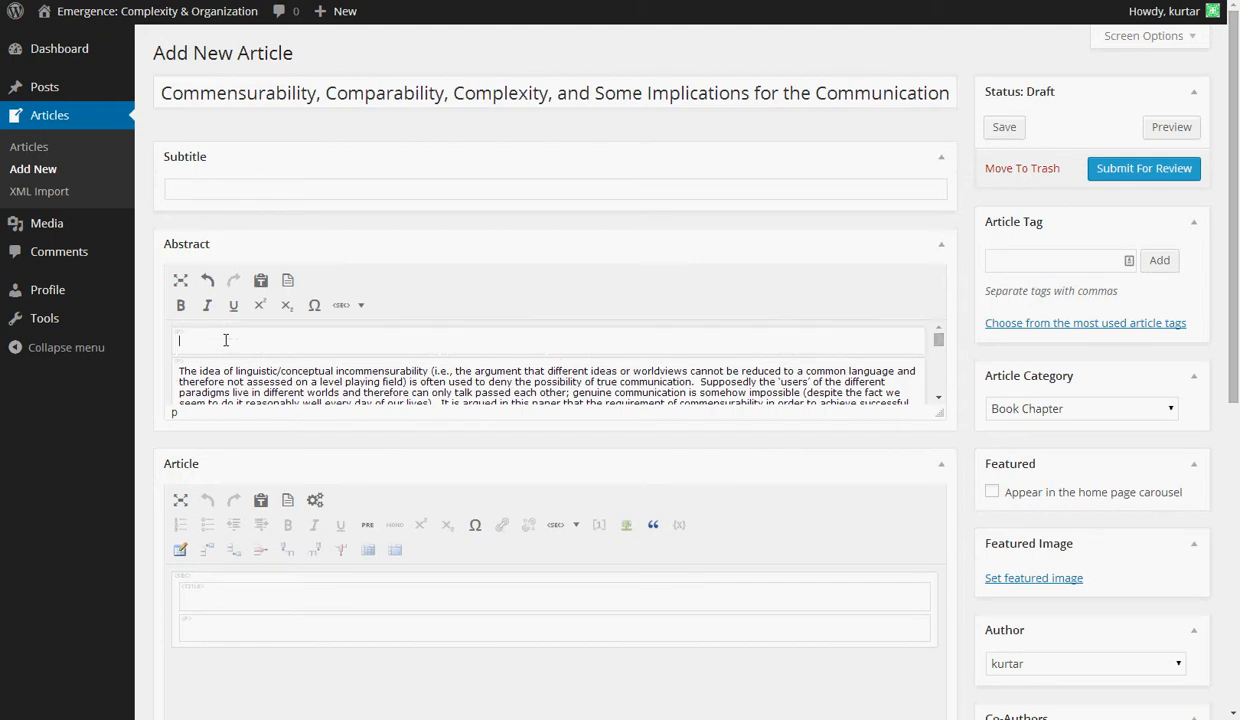
{"action": "key", "text": "Delete"}
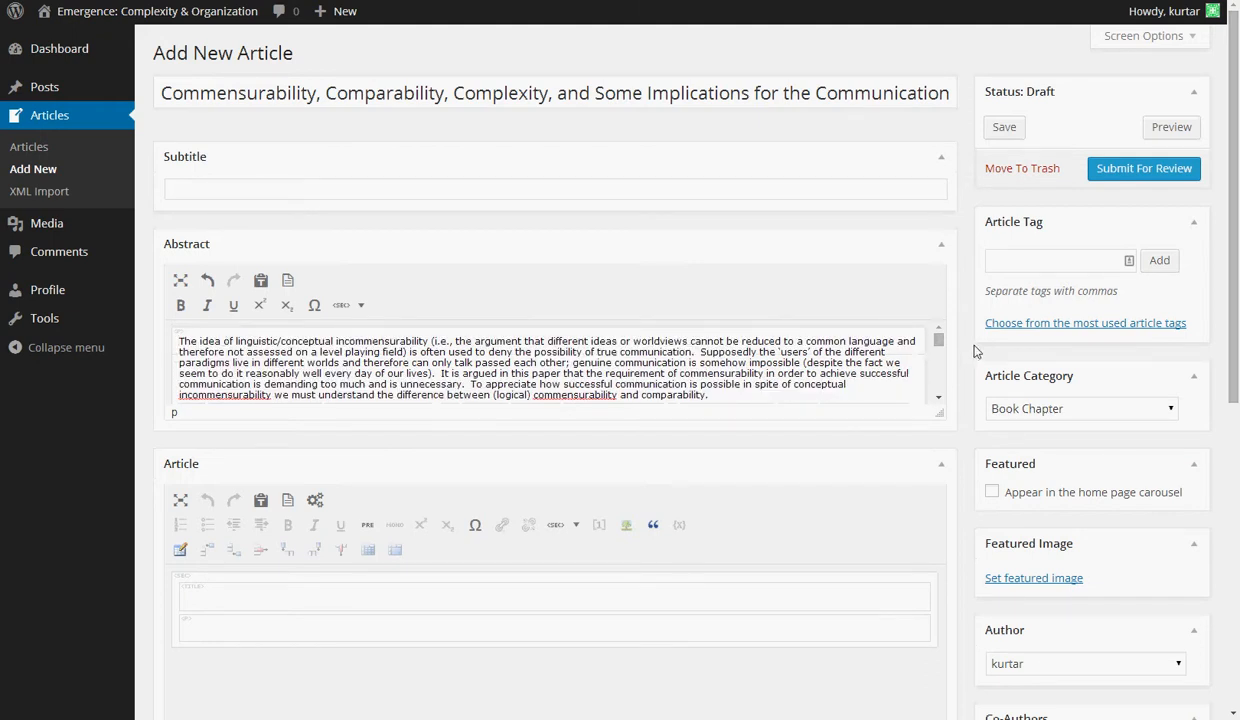
{"action": "scroll", "coordinate": [910, 336], "scroll_direction": "down", "scroll_amount": 2}
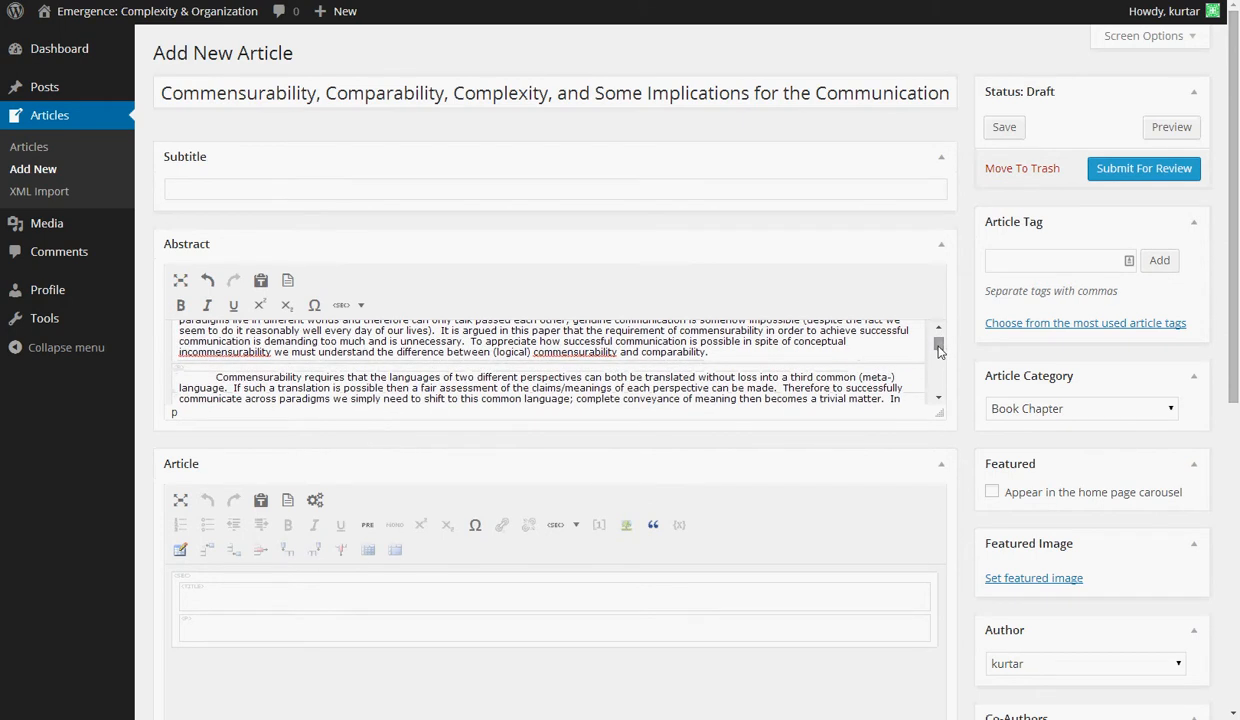
{"action": "left_click_drag", "start_coordinate": [215, 377], "coordinate": [160, 377]}
{"action": "key", "text": "BackSpace"}
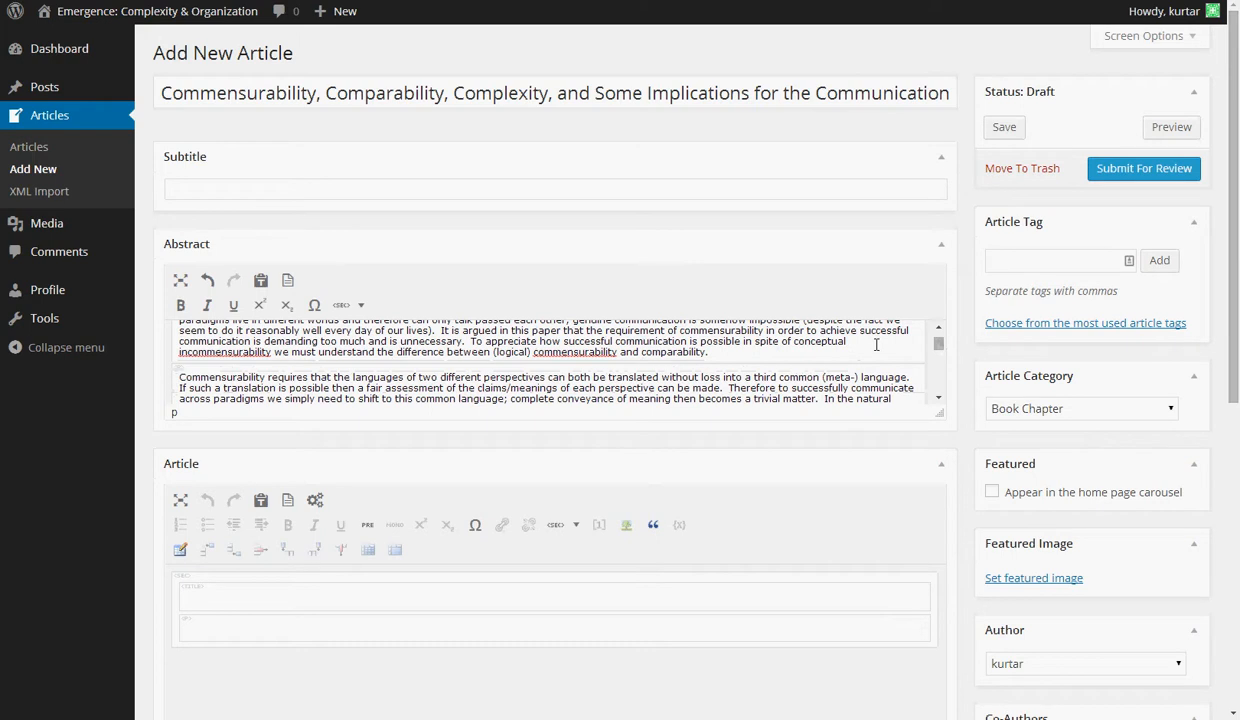
Enlarge the abstract editing box vertically and check the pasted paragraphs from end to beginning
{"action": "left_click_drag", "start_coordinate": [938, 346], "coordinate": [920, 572]}
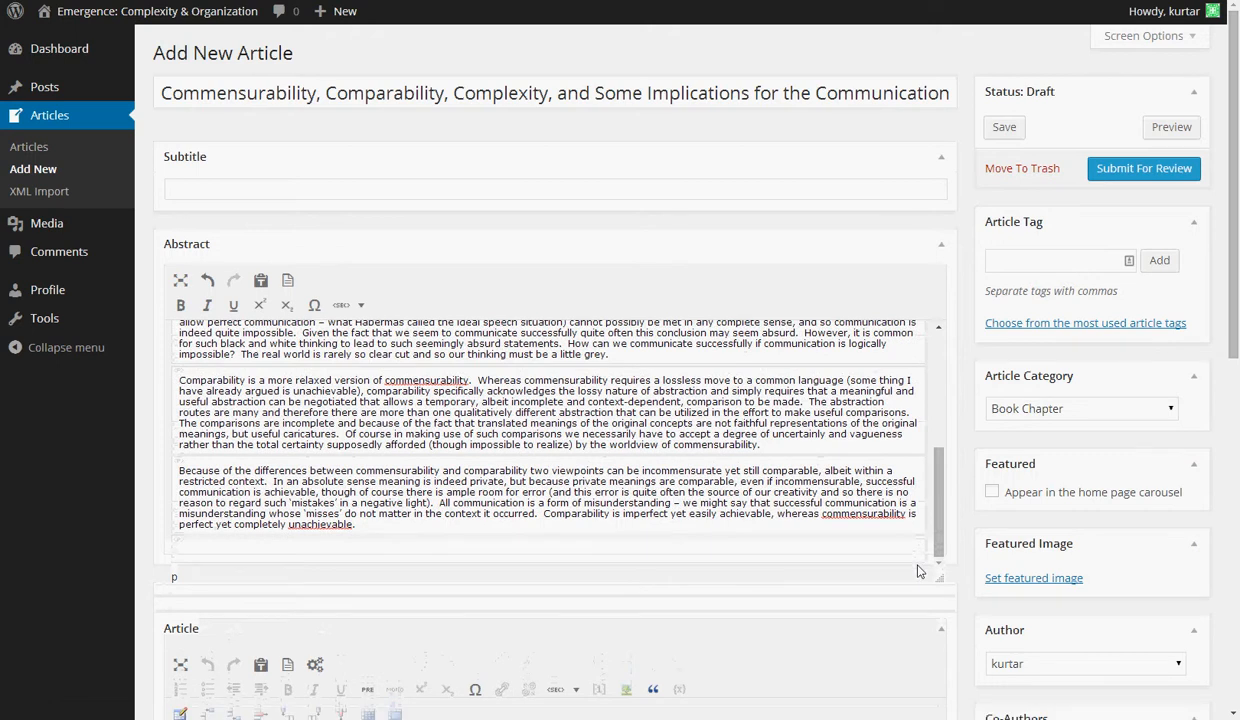
{"action": "left_click_drag", "start_coordinate": [939, 495], "coordinate": [921, 379]}
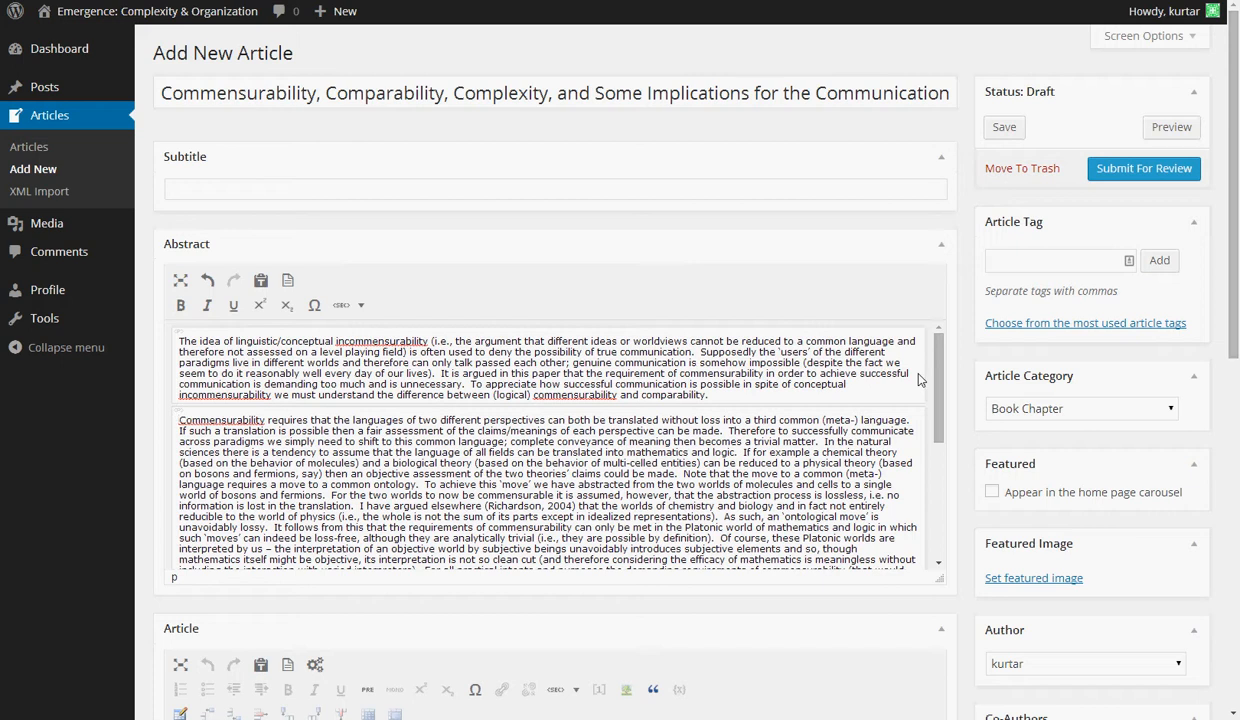
{"action": "key", "text": "ctrl+plus"}
{"action": "key", "text": "ctrl+plus"}
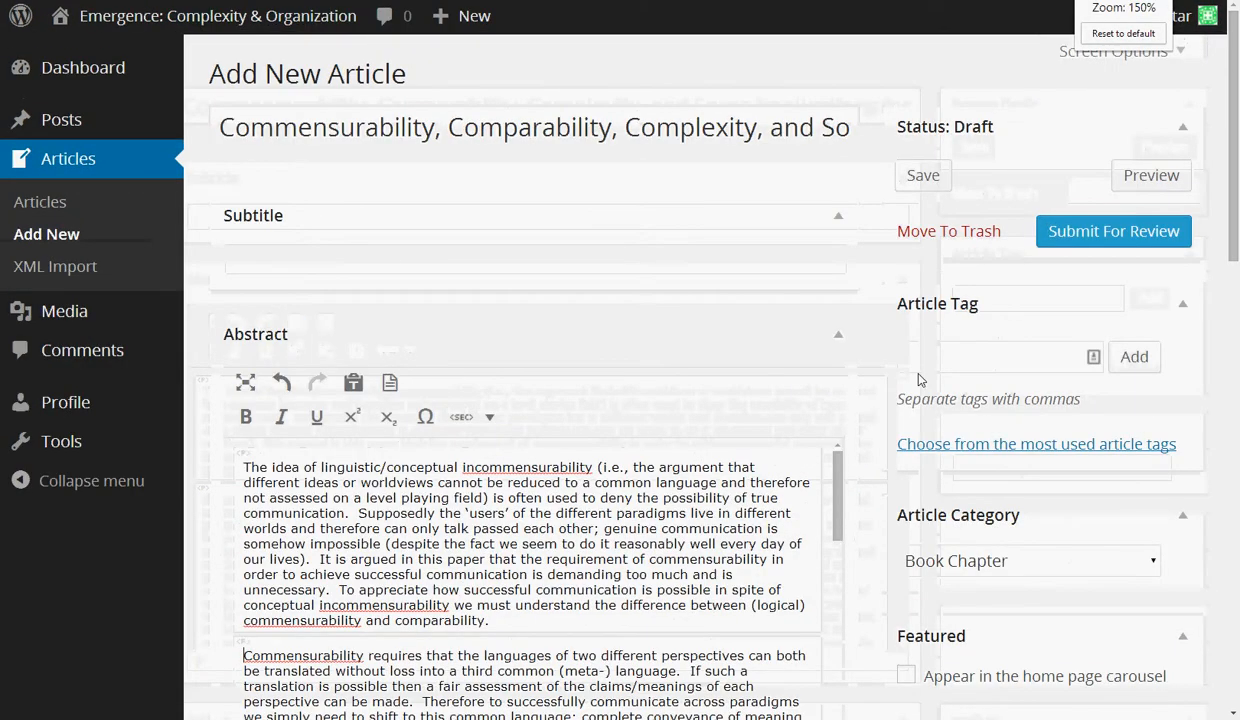
{"action": "key", "text": "ctrl+minus"}
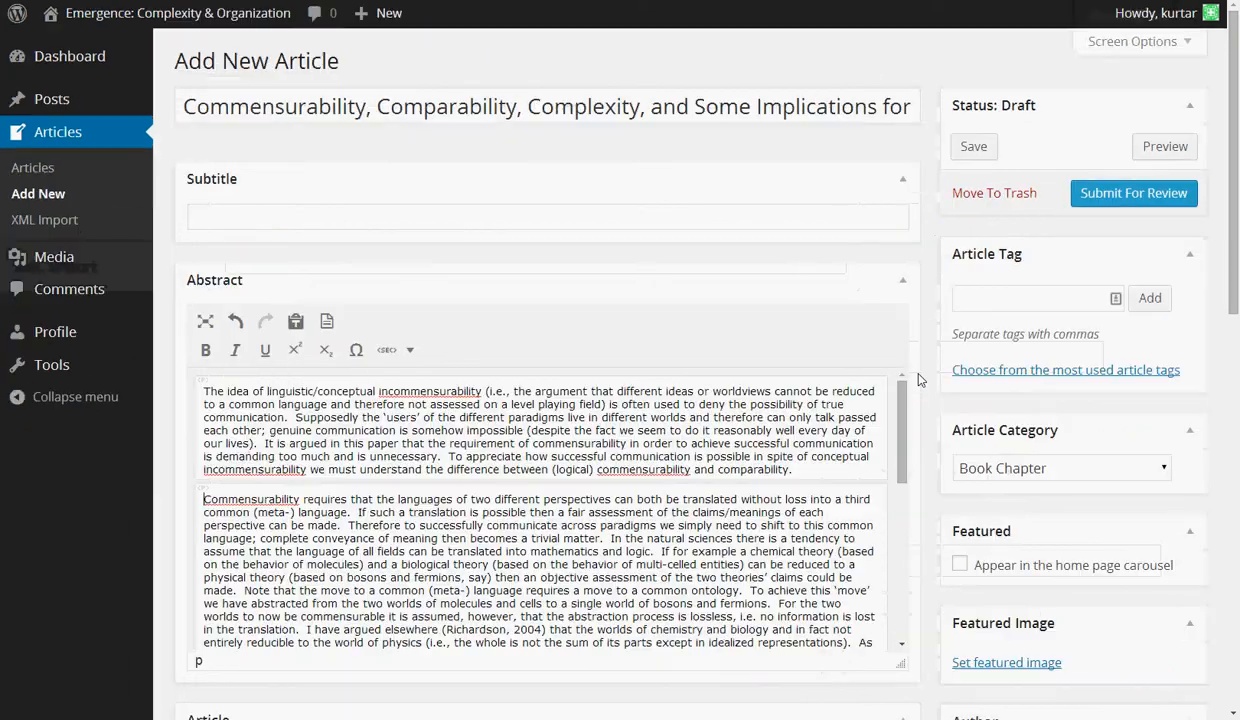
{"action": "key", "text": "ctrl+minus"}
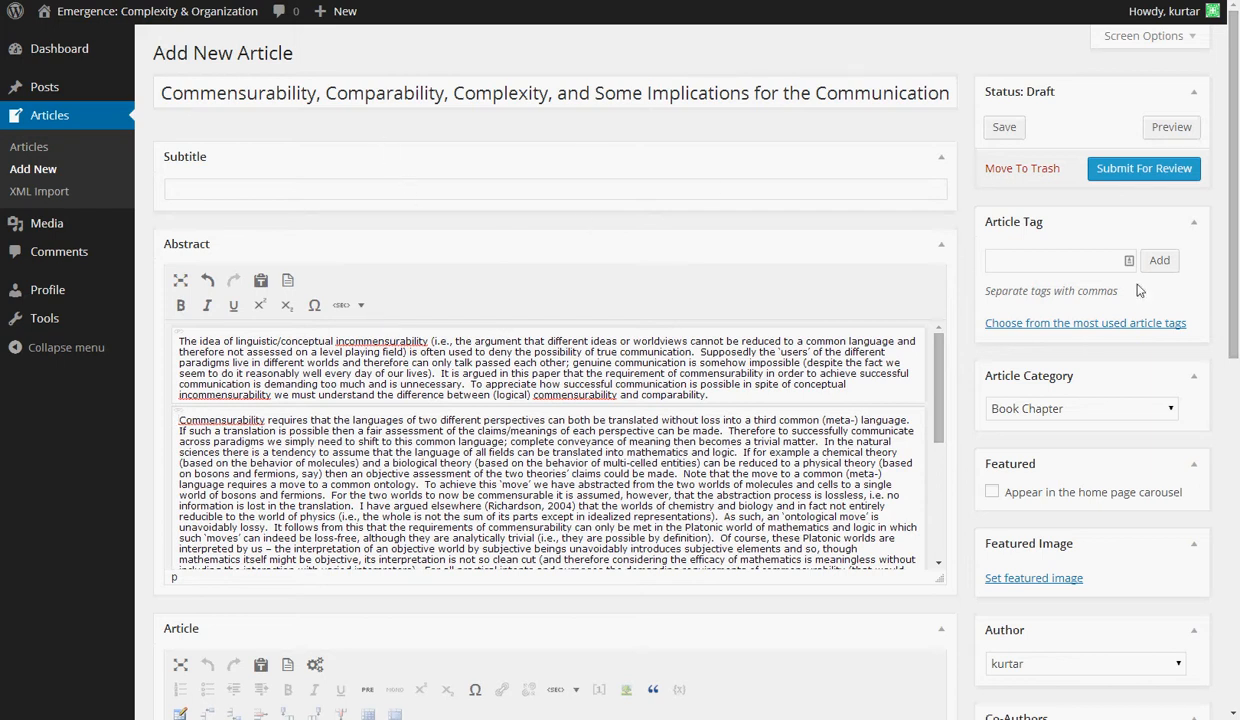
Add the suggested article tag COMPACT3 to the new article
{"action": "left_click", "coordinate": [1021, 261]}
{"action": "type", "text": "compact3"}
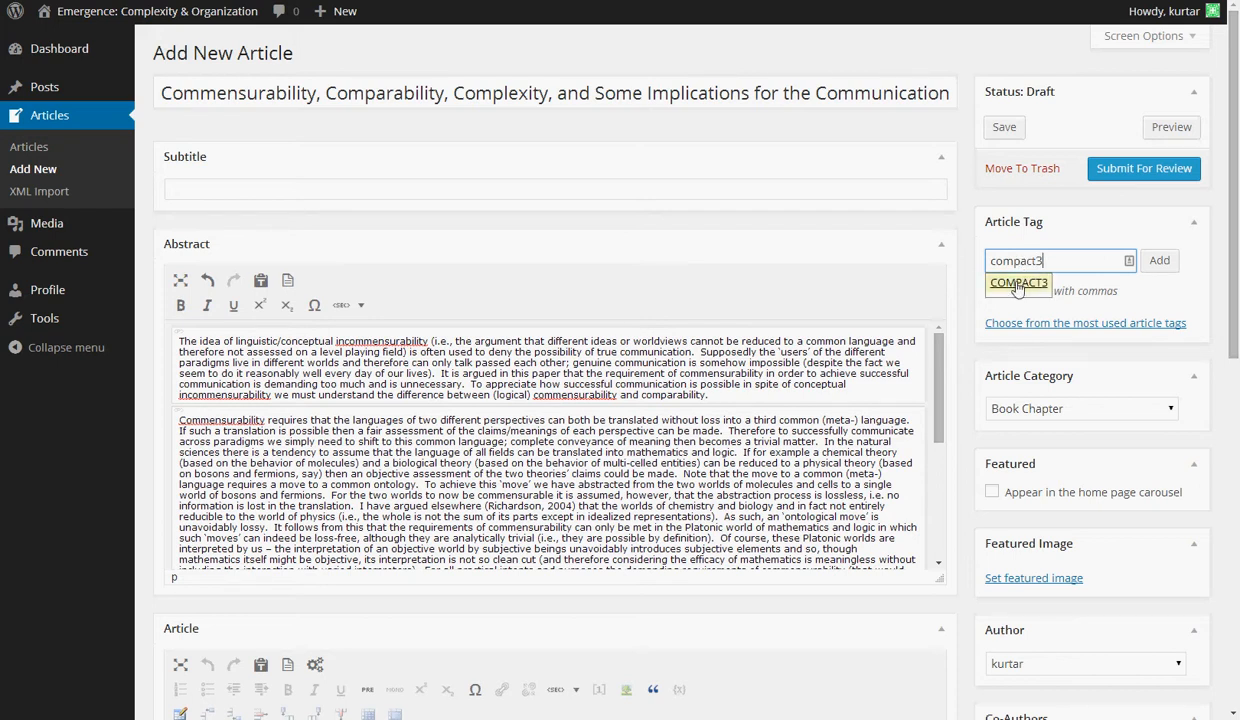
{"action": "left_click", "coordinate": [1018, 284]}
{"action": "left_click", "coordinate": [1159, 262]}
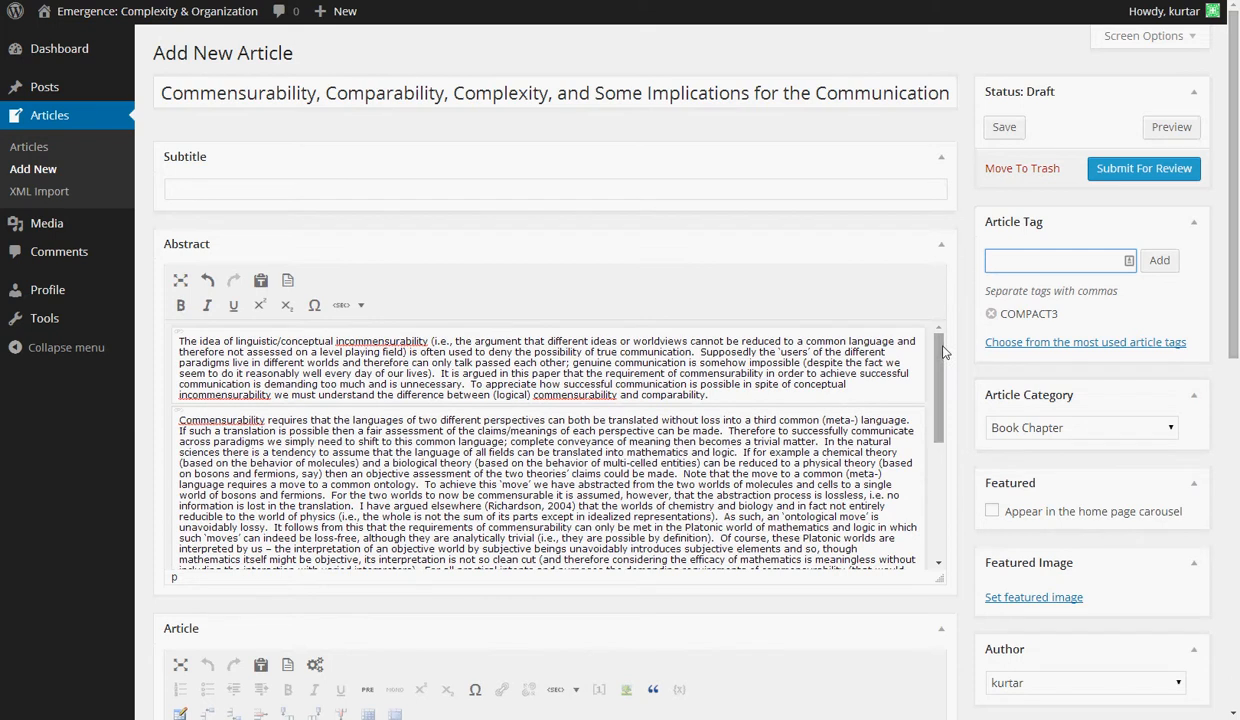
Delete the empty paragraph at the end of the abstract and return to the beginning of its text
{"action": "left_click_drag", "start_coordinate": [937, 349], "coordinate": [935, 467]}
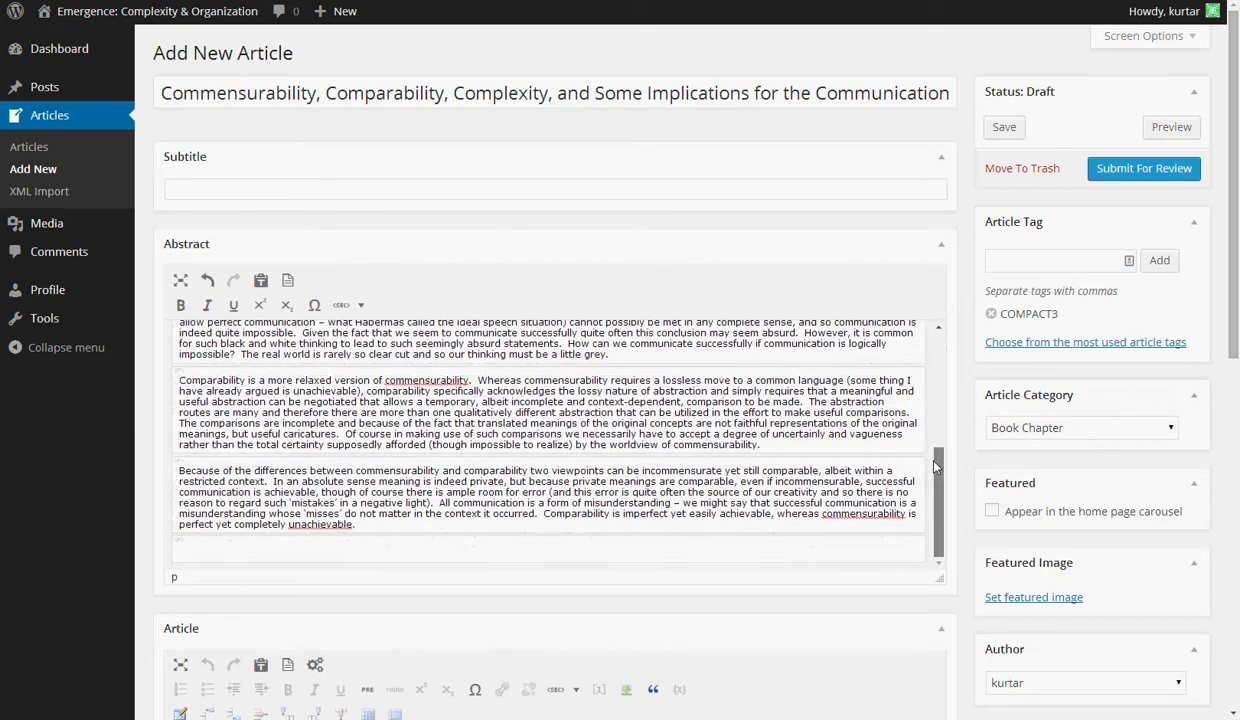
{"action": "left_click", "coordinate": [401, 549]}
{"action": "key", "text": "BackSpace"}
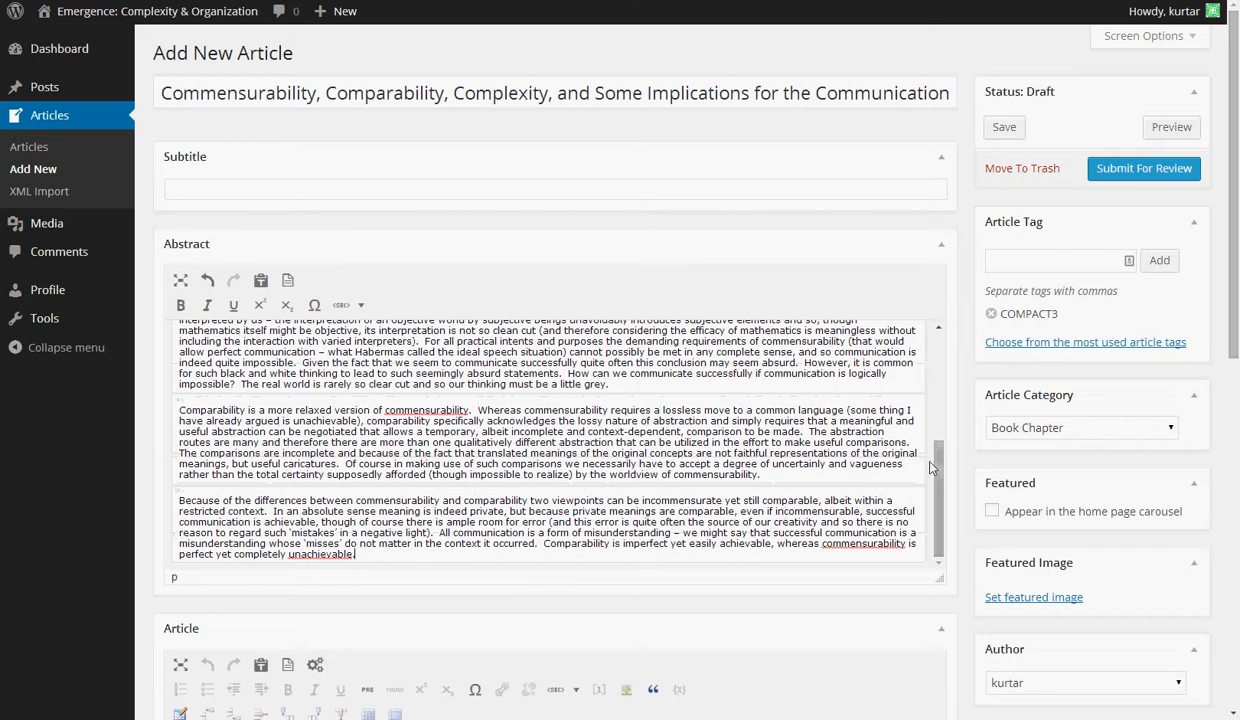
{"action": "left_click_drag", "start_coordinate": [938, 463], "coordinate": [938, 345]}
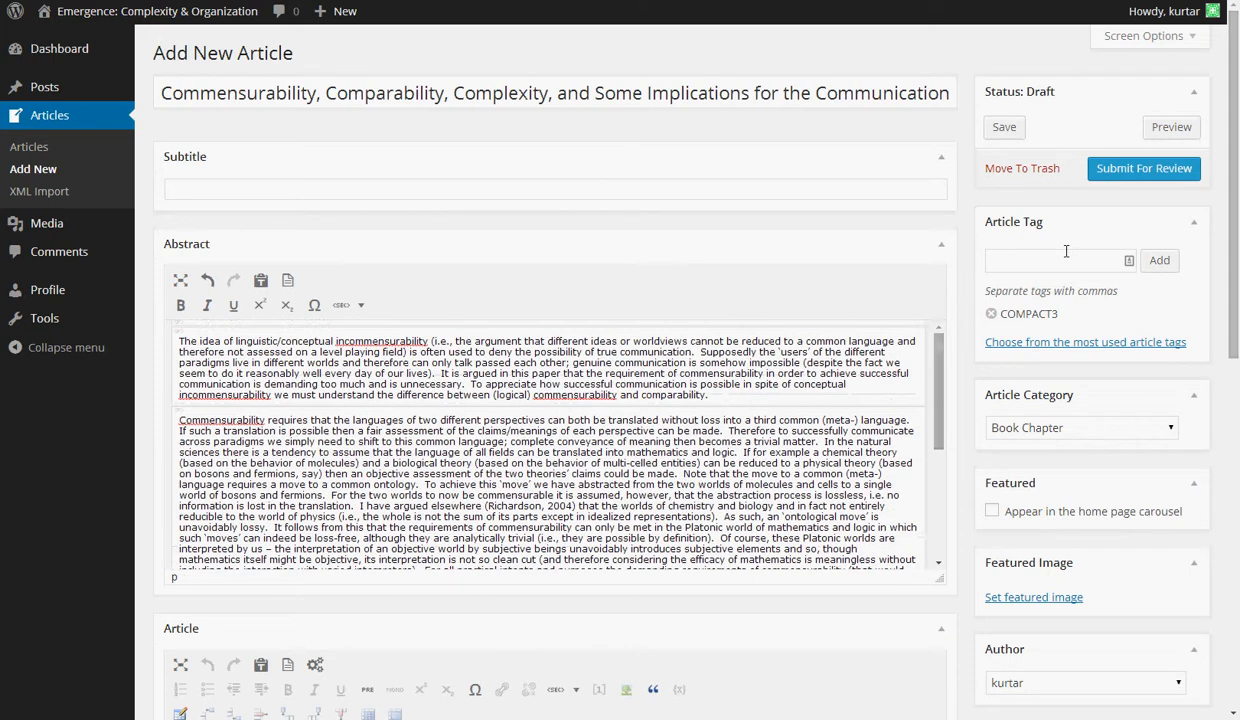
Save the article as a draft and review its title and abstract in the preview page
{"action": "left_click", "coordinate": [1004, 129]}
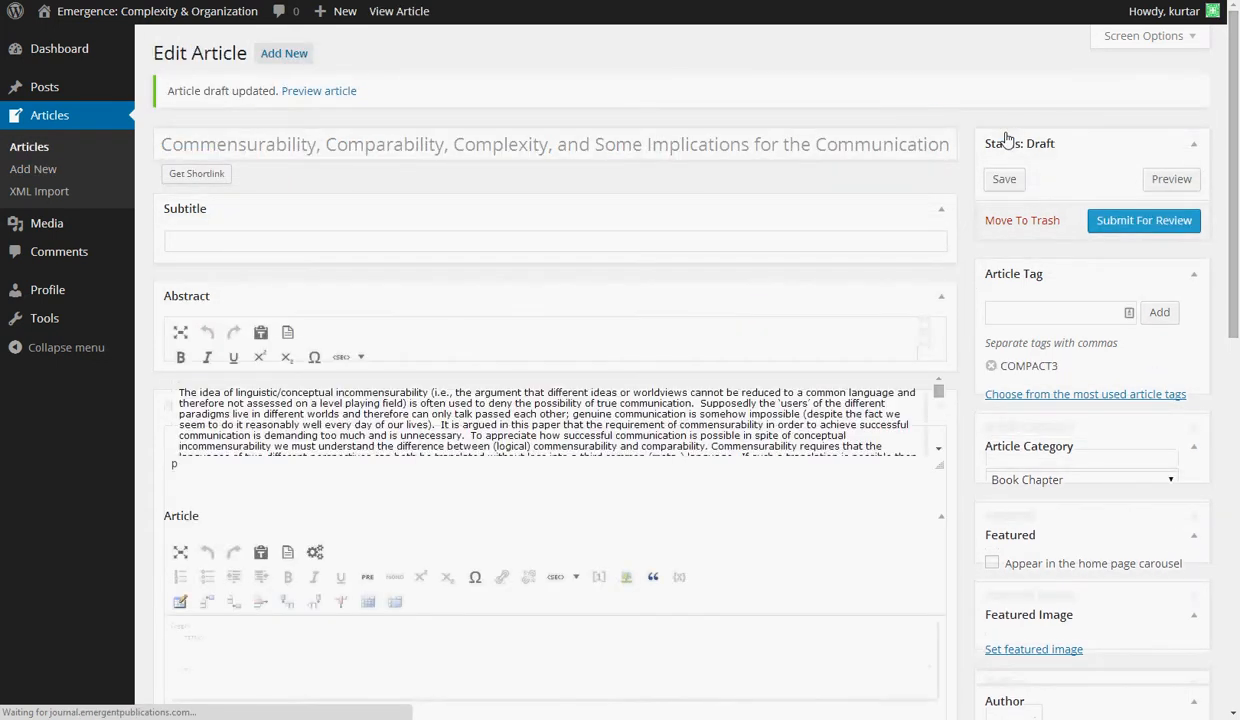
{"action": "left_click", "coordinate": [1170, 181]}
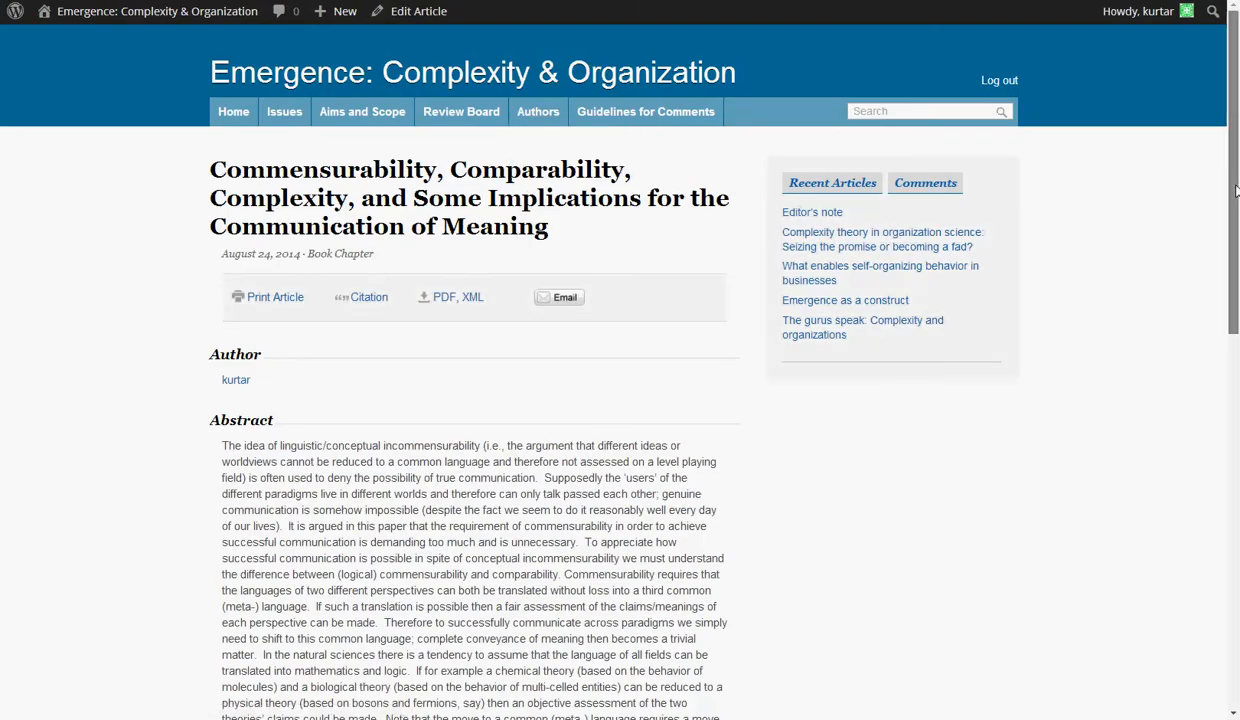
{"action": "left_click_drag", "start_coordinate": [1236, 190], "coordinate": [1190, 208]}
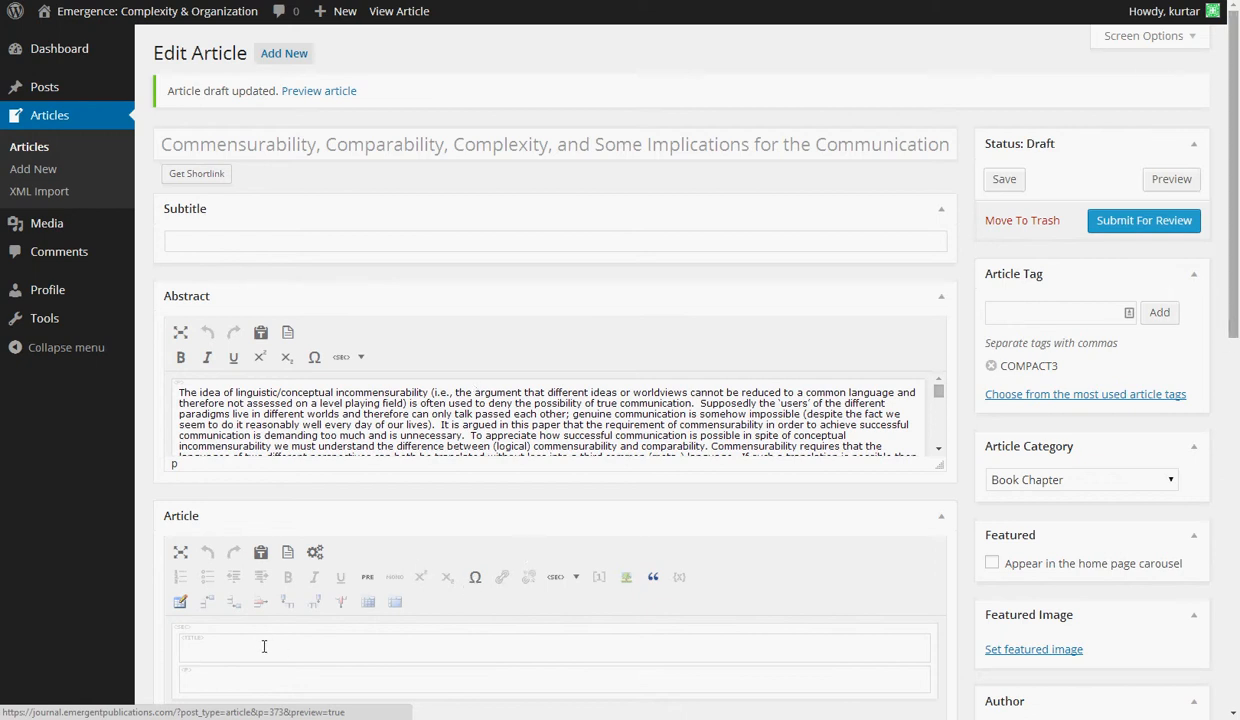
Title the article's first section "Introduction" and fill its paragraph with the abstract's opening text, ending at "commensurability and comparability."
{"action": "mouse_move", "coordinate": [1231, 323]}
{"action": "left_mouse_down"}
{"action": "mouse_move", "coordinate": [1224, 548]}
{"action": "mouse_move", "coordinate": [1201, 695]}
{"action": "mouse_move", "coordinate": [1225, 388]}
{"action": "left_mouse_up"}
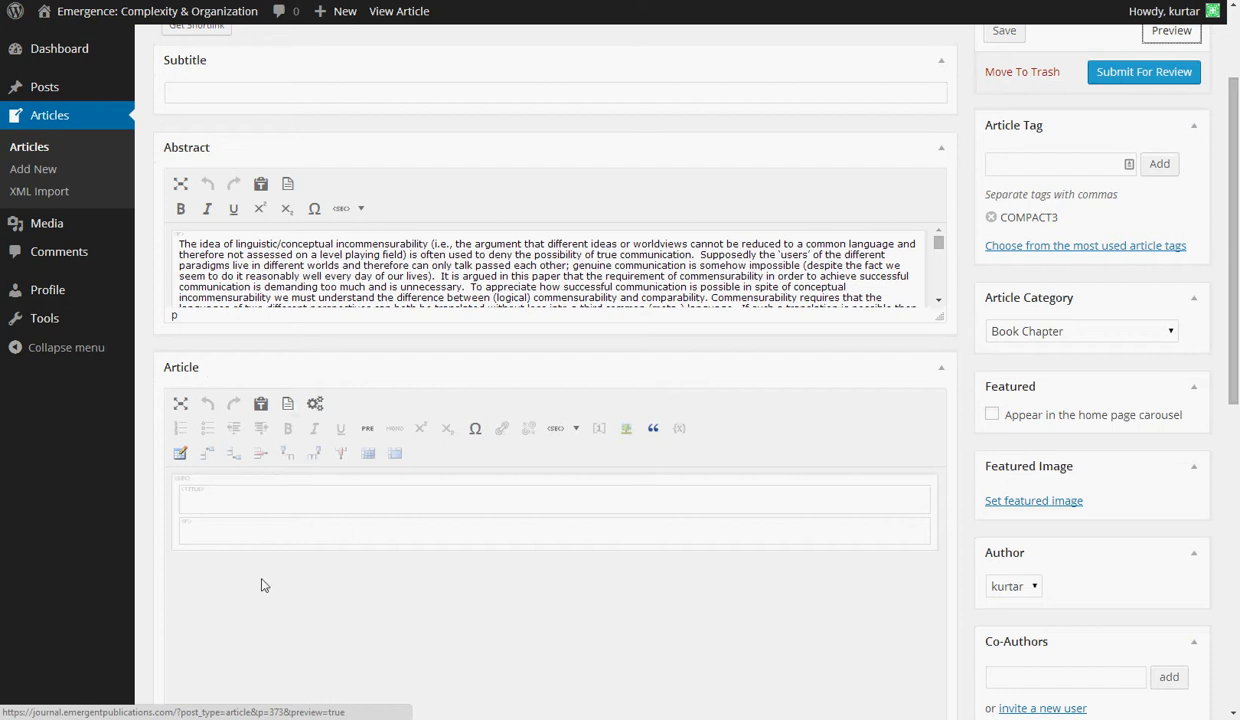
{"action": "left_click", "coordinate": [223, 496]}
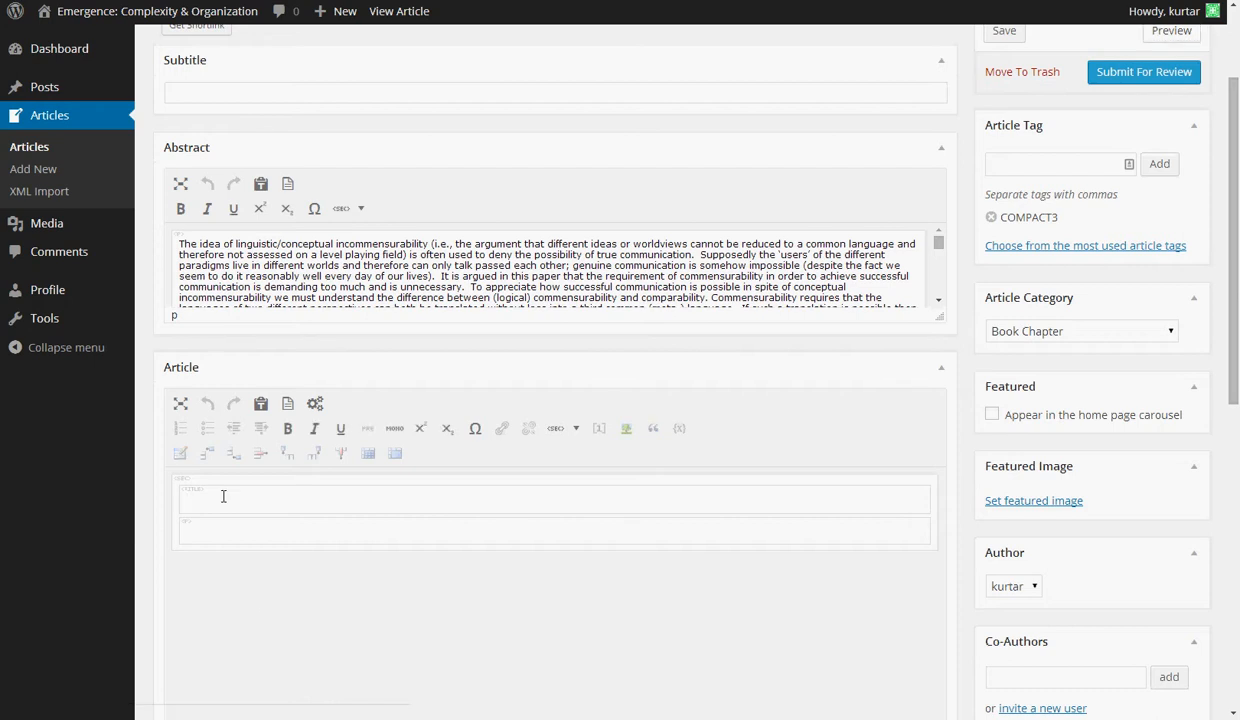
{"action": "type", "text": "Introd"}
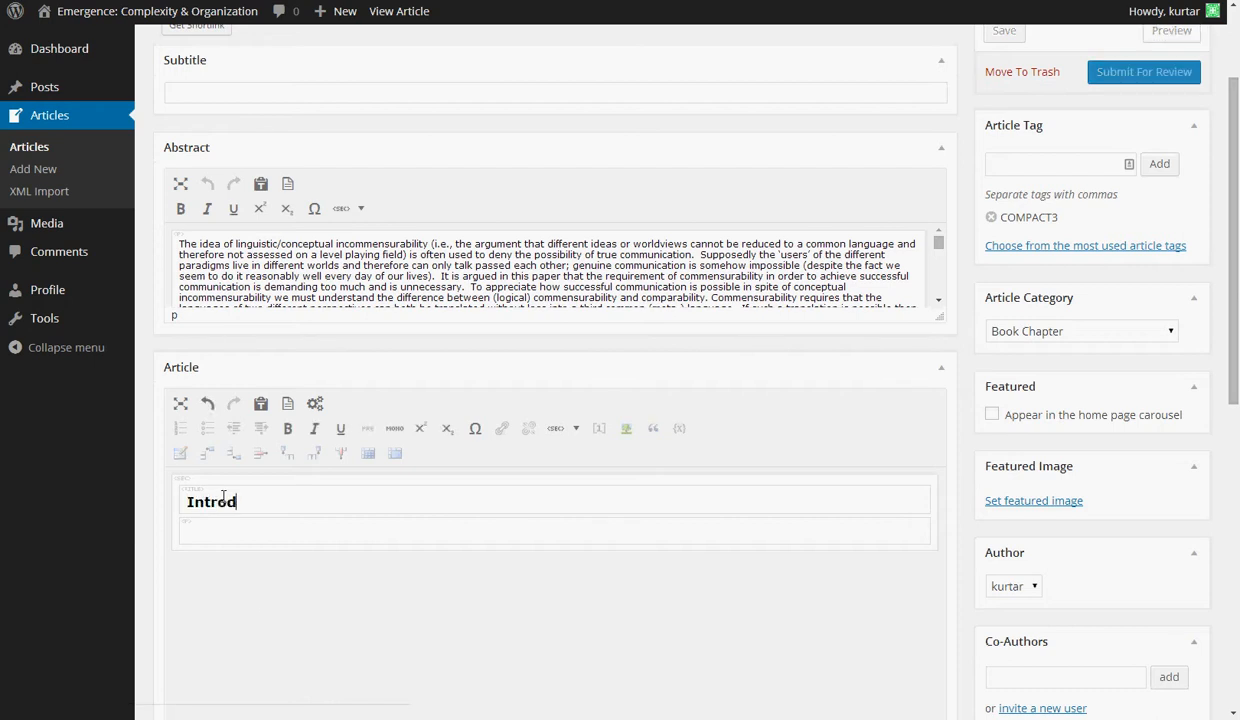
{"action": "type", "text": "uction"}
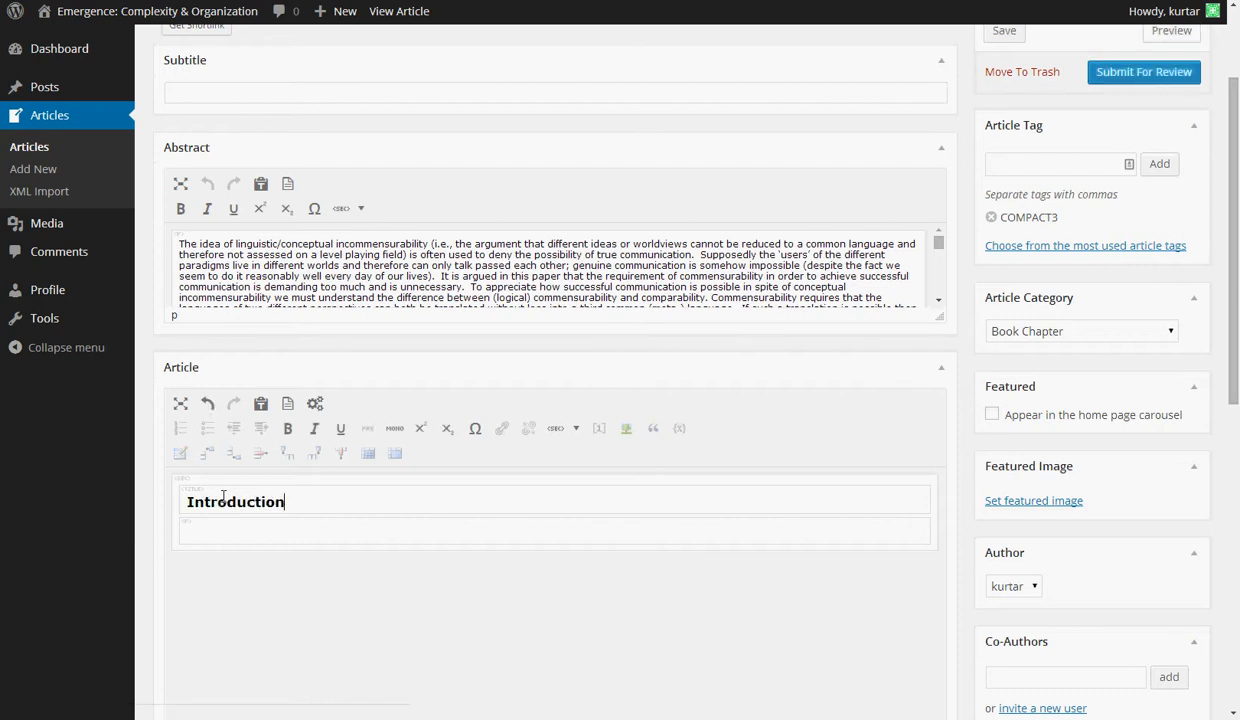
{"action": "left_click", "coordinate": [214, 531]}
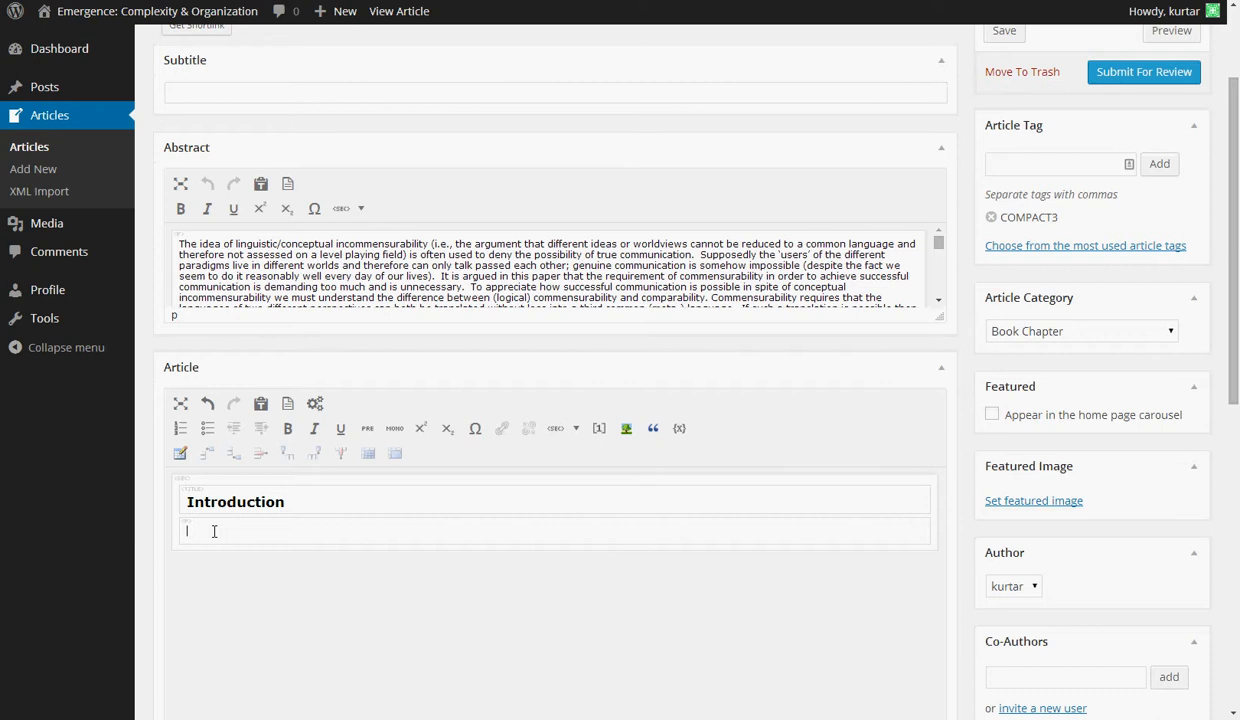
{"action": "type", "text": "The idea of linguistic/conceptual incommensurability (i.e., the argument that different ideas or worldviews cannot be reduced to a common language and therefore not assessed on a level playing field) is often used to deny the possibility of true communication.  Supposedly the `users' of the different paradigms live in different worlds and therefore can only talk passed each other; genuine communication is somehow impossible (despite the fact we seem to do it reasonably well every day of our lives).  It is argued in this paper that the requirement of commensurability in order to achieve successful communication is demanding too much and is unnecessary.  To appreciate how successful communication is possible in spite of conceptual incommensurability we must understand the difference between (logical) commensurability and comparability."}
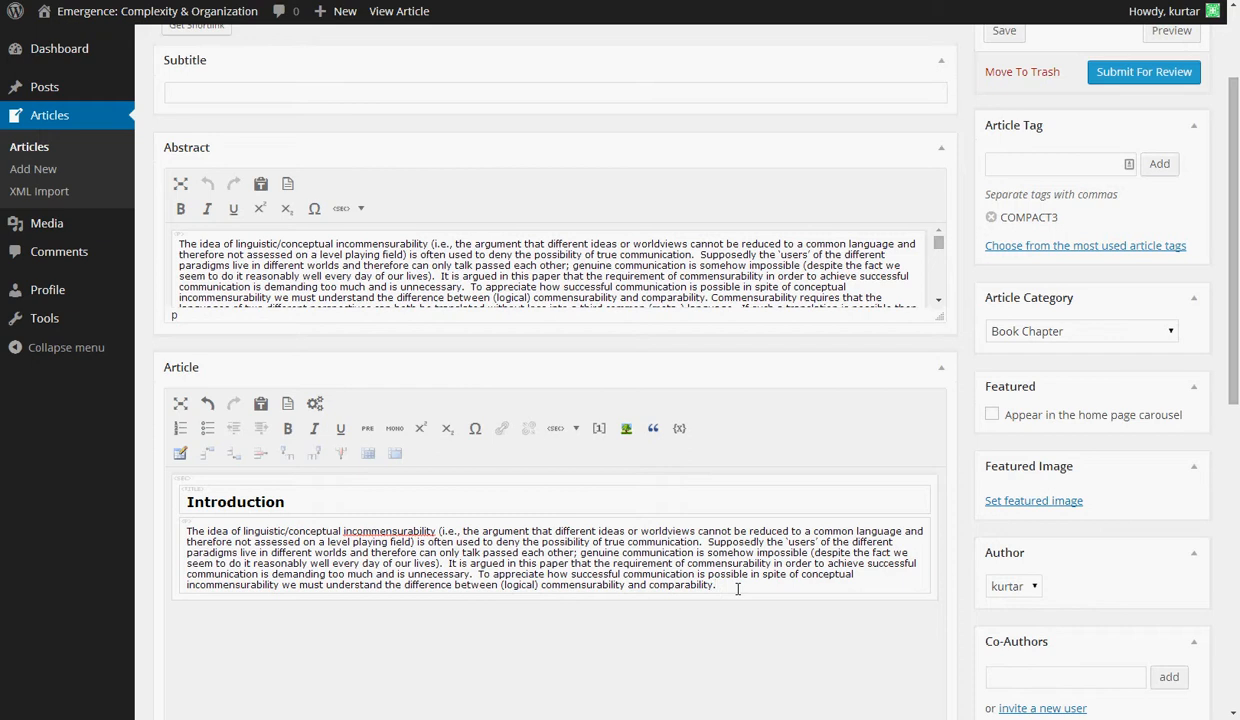
Add a new empty section with title and paragraph fields below the Introduction section
{"action": "key", "text": "Return"}
{"action": "key", "text": "BackSpace"}
{"action": "key", "text": "Return"}
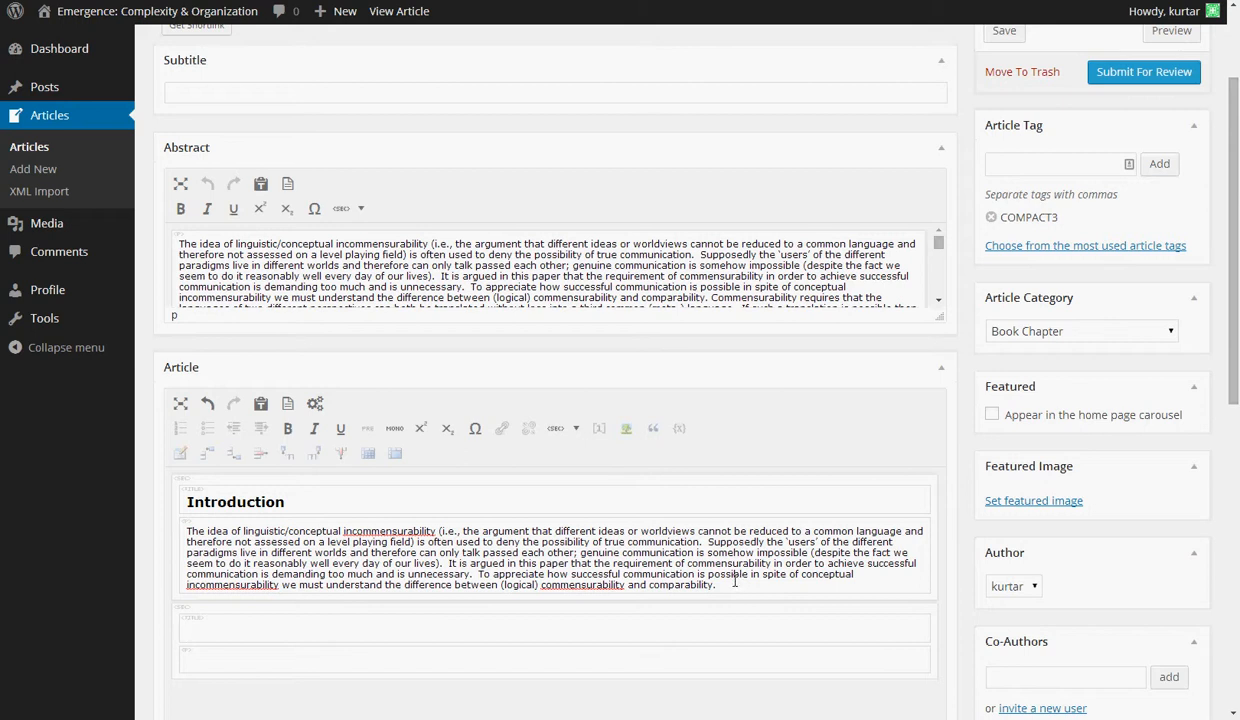
{"action": "left_click", "coordinate": [735, 581]}
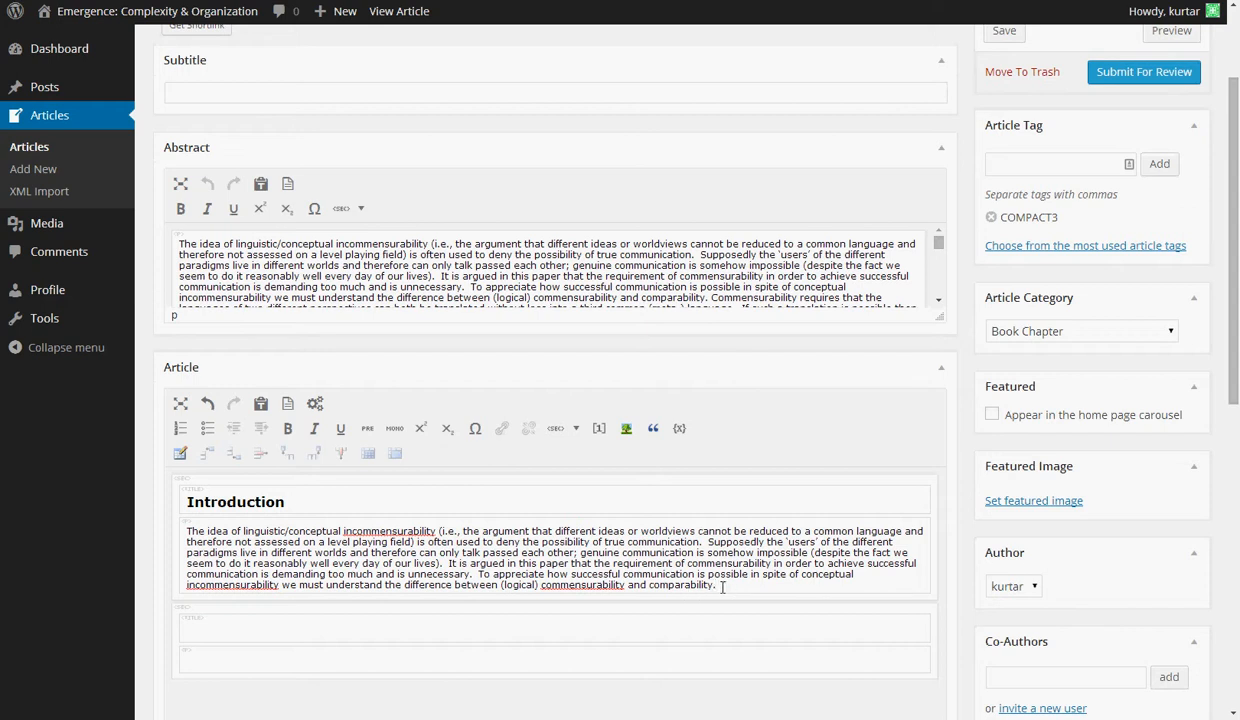
{"action": "left_click", "coordinate": [599, 430]}
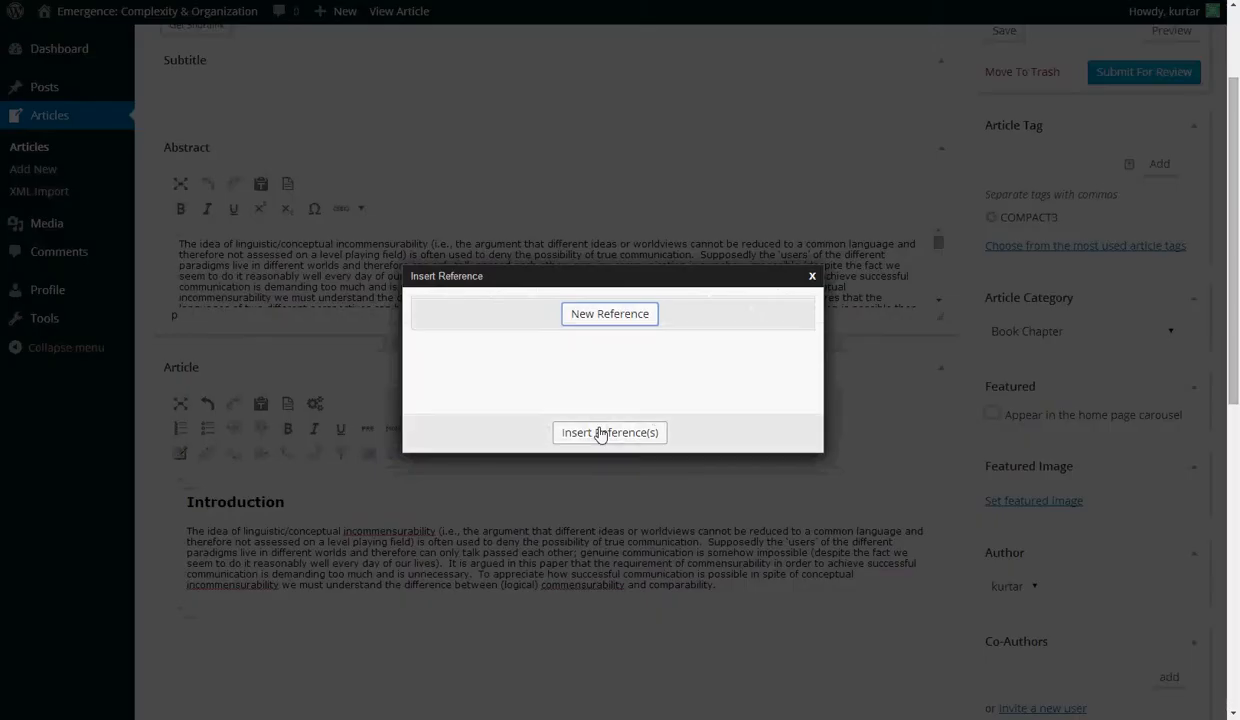
{"action": "left_click", "coordinate": [610, 314]}
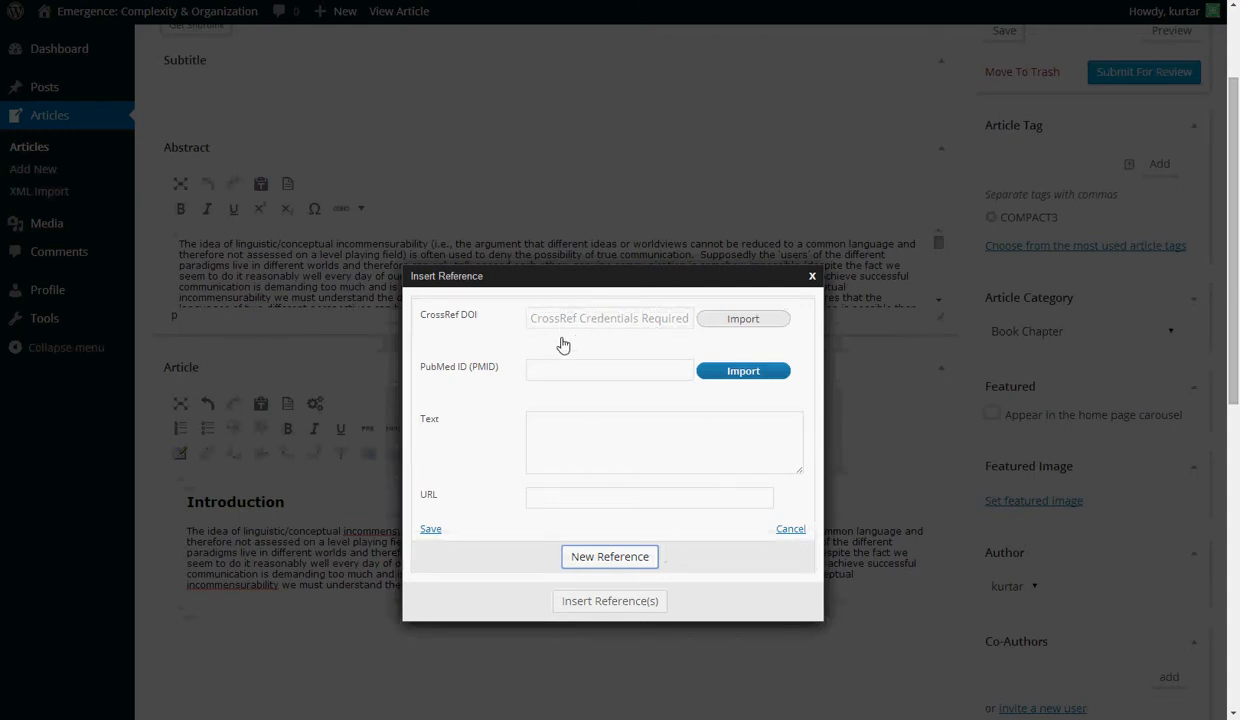
{"action": "left_click", "coordinate": [557, 421]}
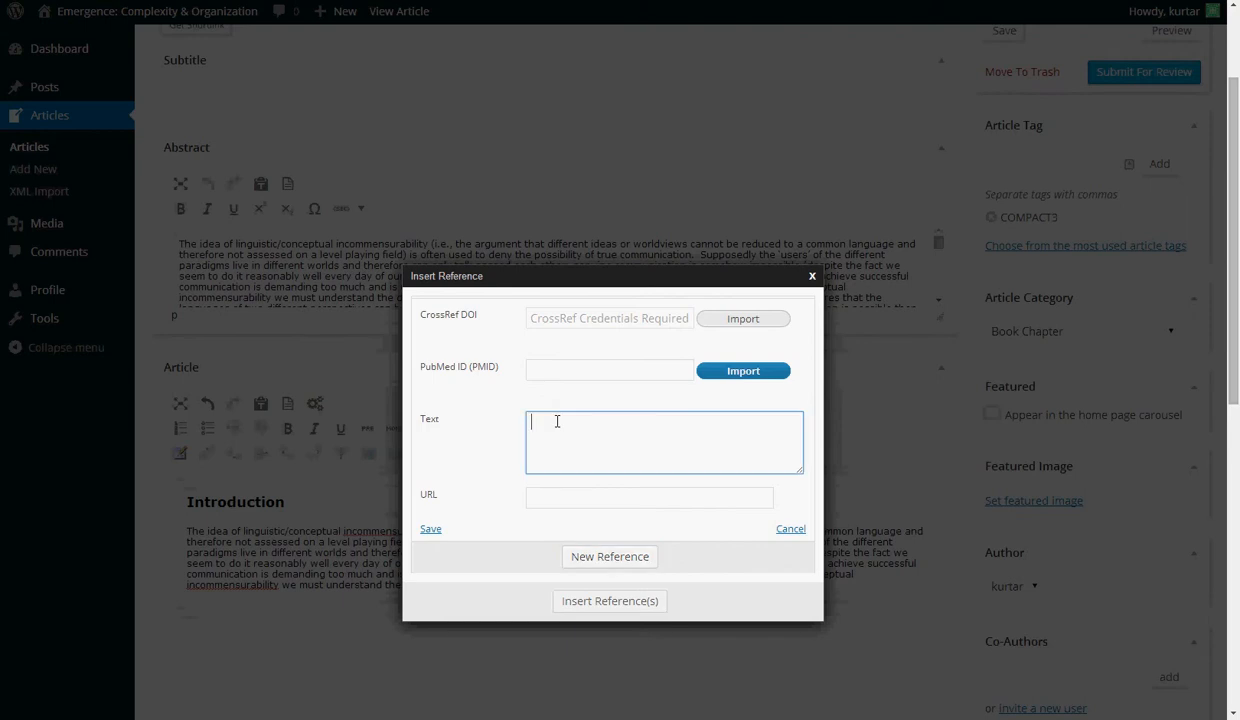
{"action": "type", "text": "Richardson, K.A. (2014("}
{"action": "key", "text": "BackSpace"}
{"action": "type", "text": "). A test reference,"}
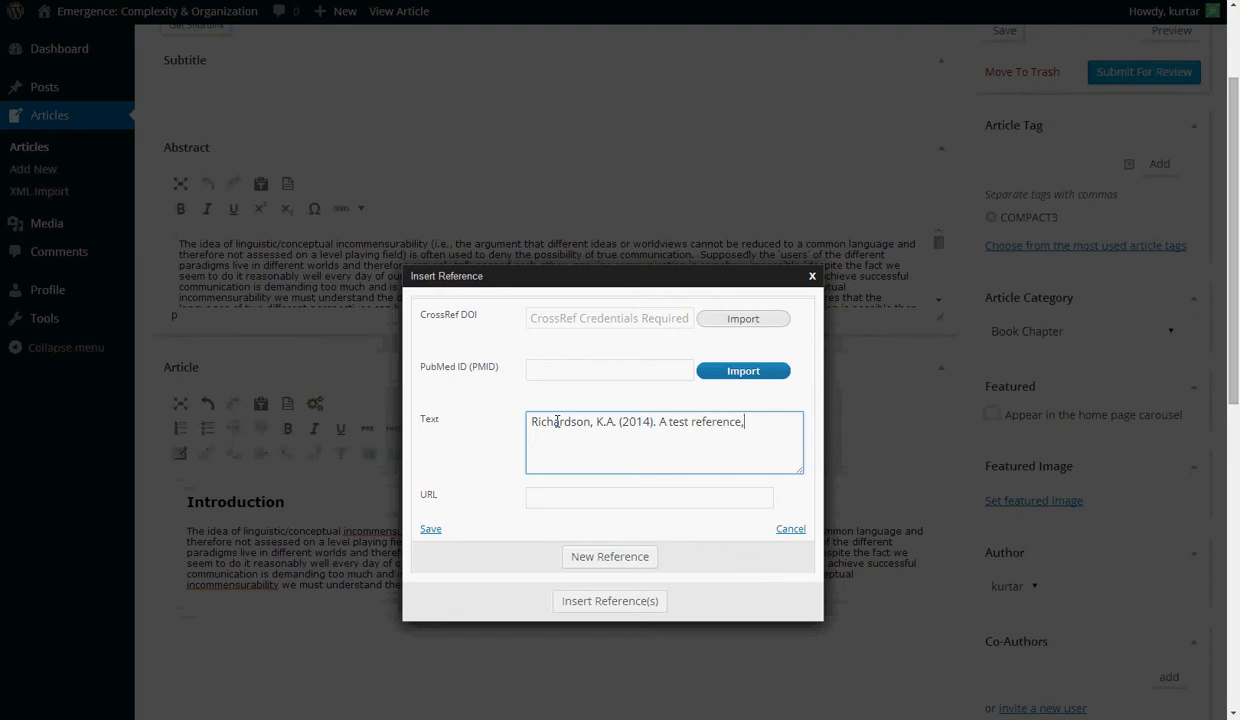
{"action": "type", "text": " ISBN 978123564789"}
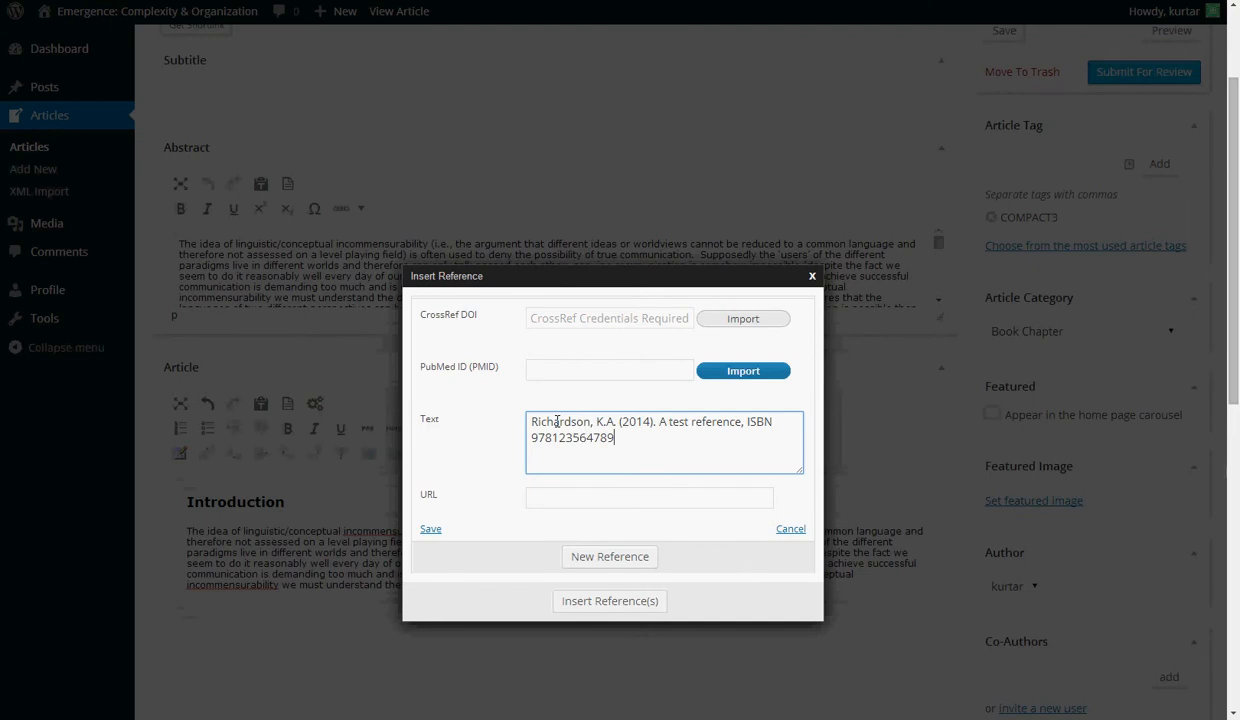
{"action": "type", "text": "0."}
{"action": "left_click", "coordinate": [430, 530]}
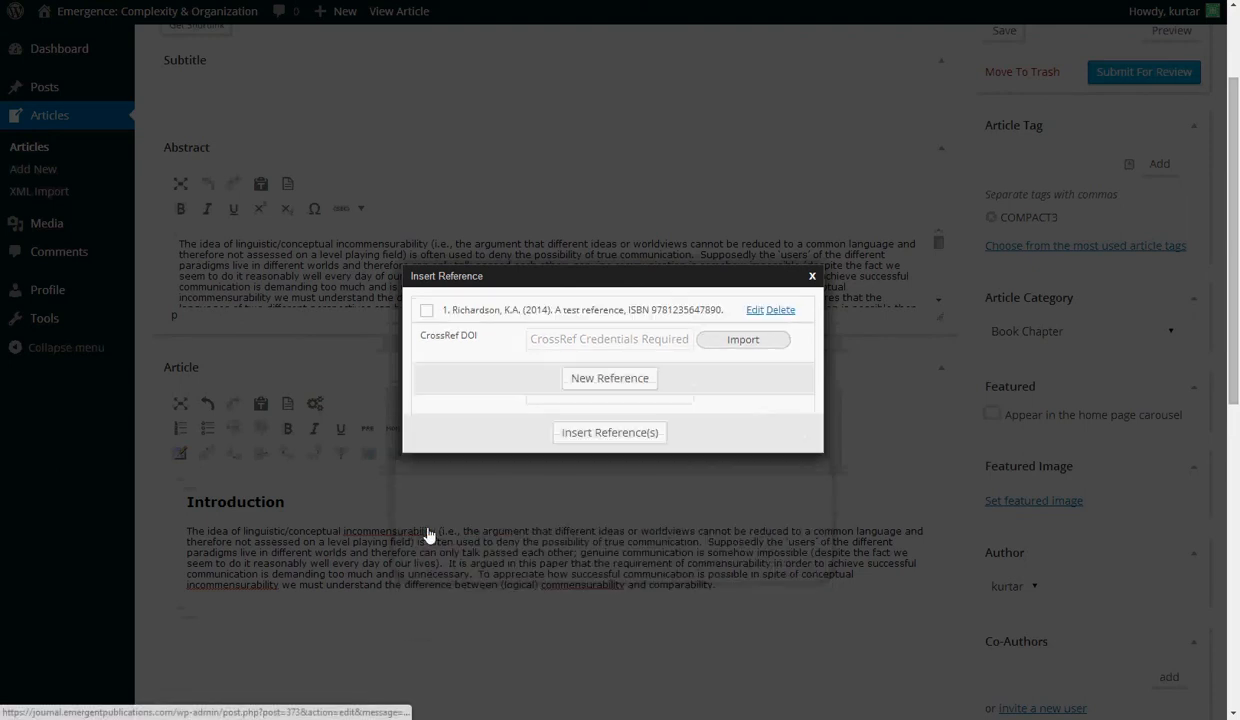
Insert the saved test reference as a citation after "comparability" and remove the extra space before the full stop
{"action": "left_click", "coordinate": [426, 311]}
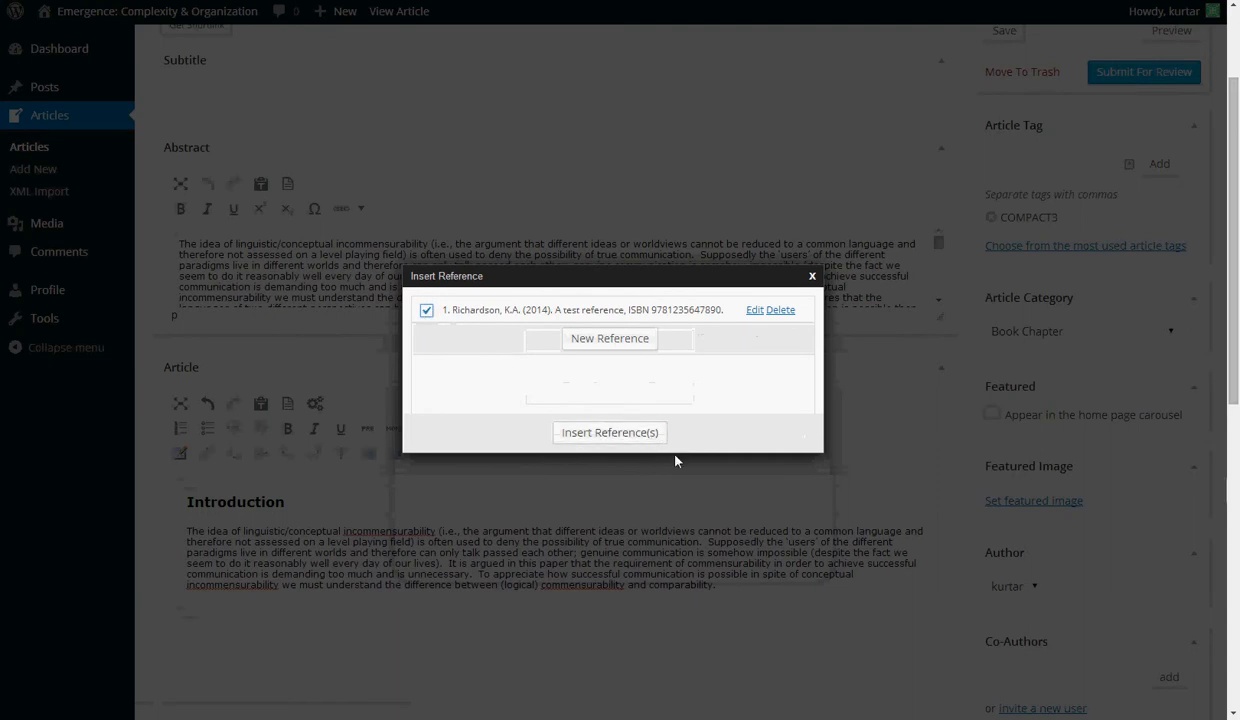
{"action": "left_click", "coordinate": [604, 433]}
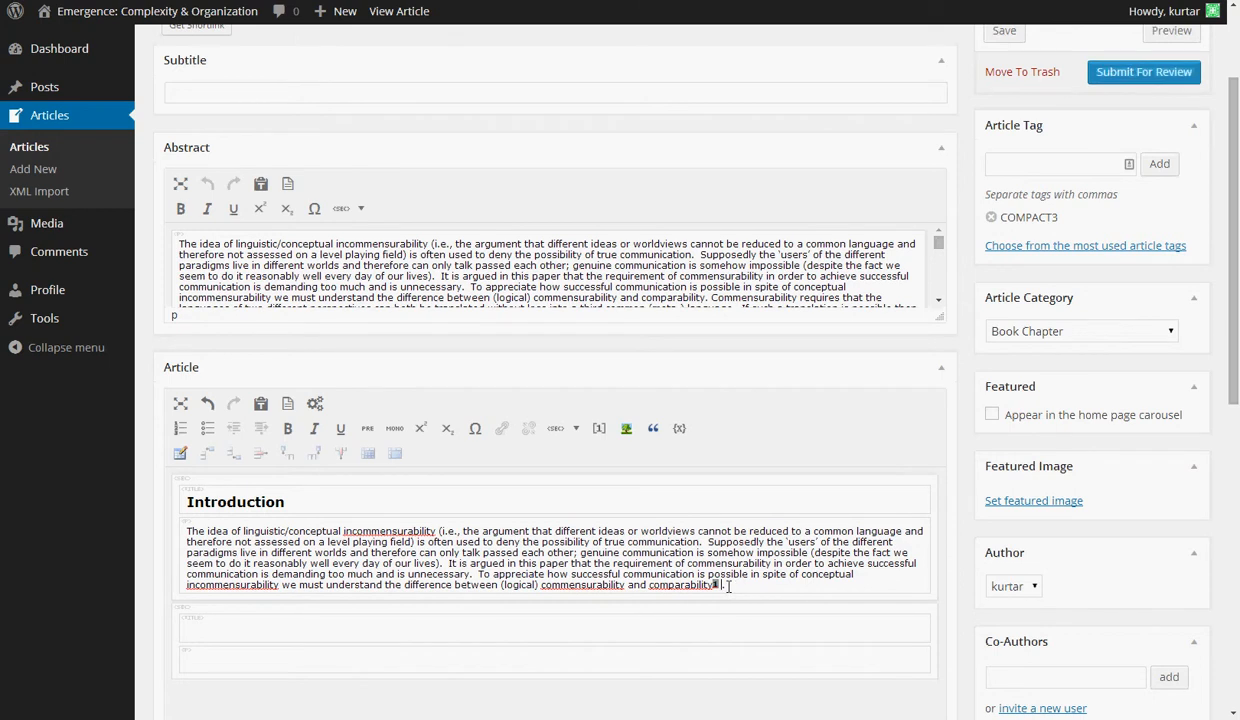
{"action": "key", "text": "BackSpace"}
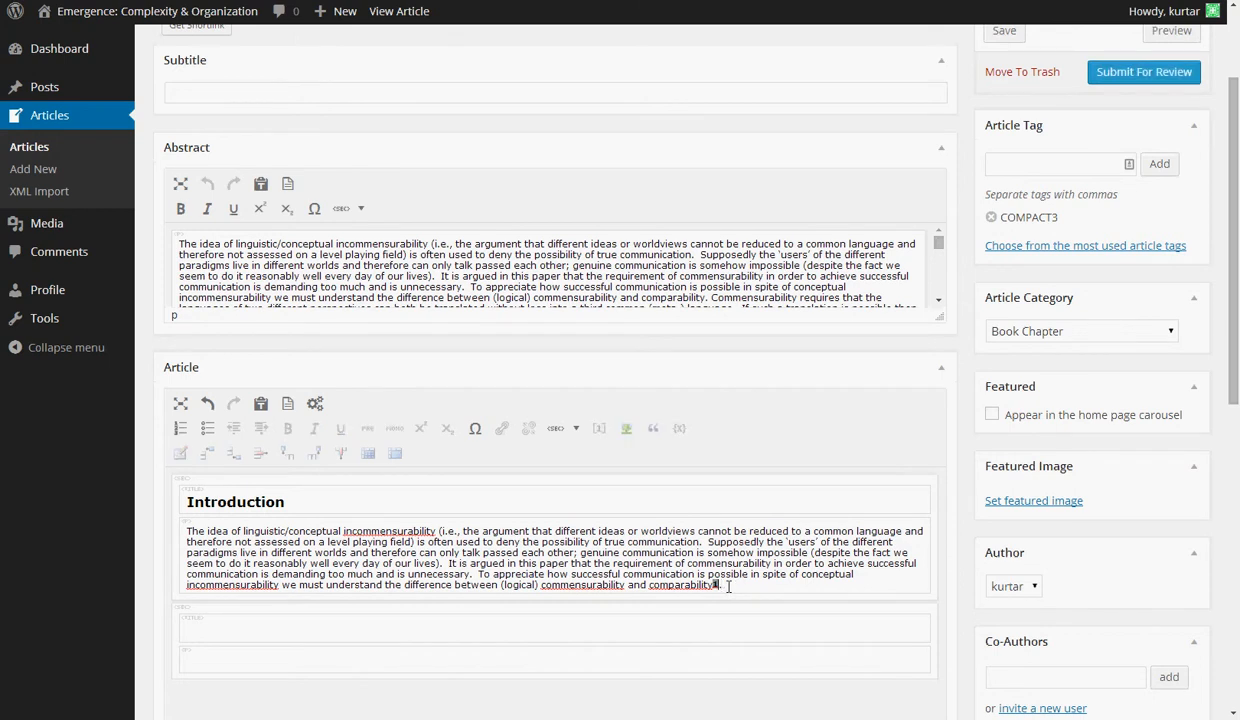
Insert the quote "This sentence is an example of a simple quote." below the Introduction paragraph, attributed to Will.I.Am
{"action": "left_click", "coordinate": [729, 587]}
{"action": "key", "text": "Return"}
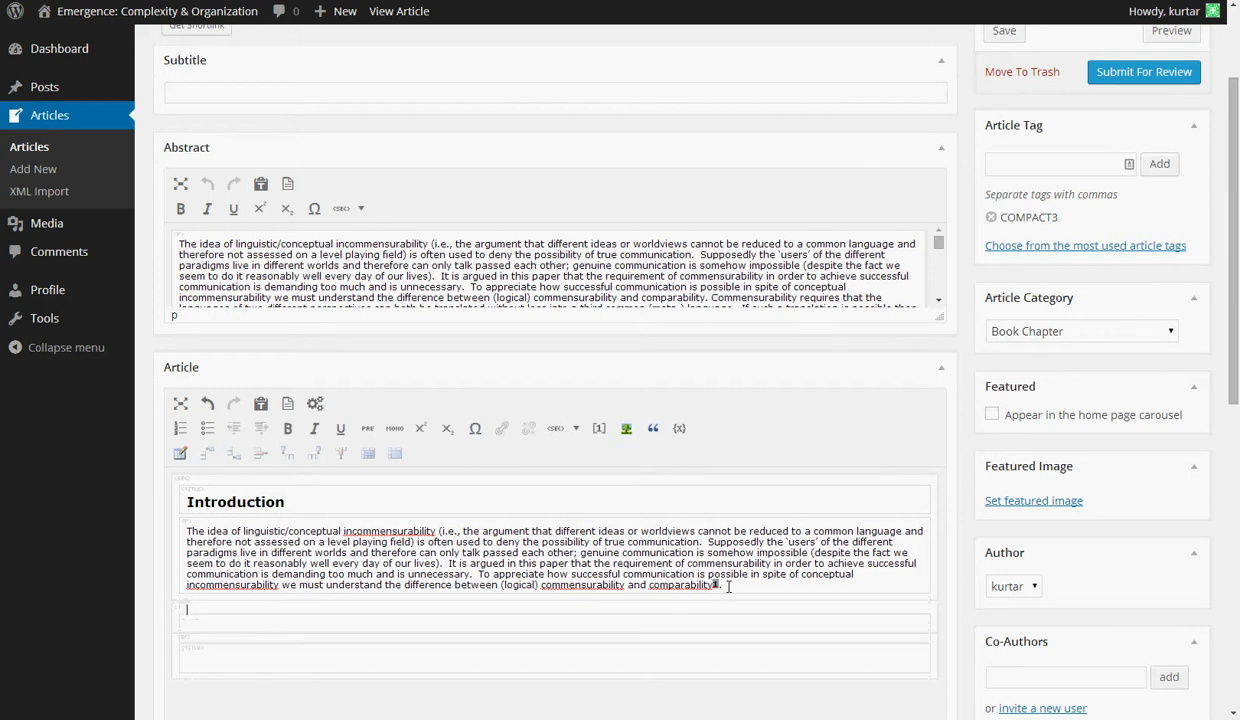
{"action": "left_click", "coordinate": [653, 428]}
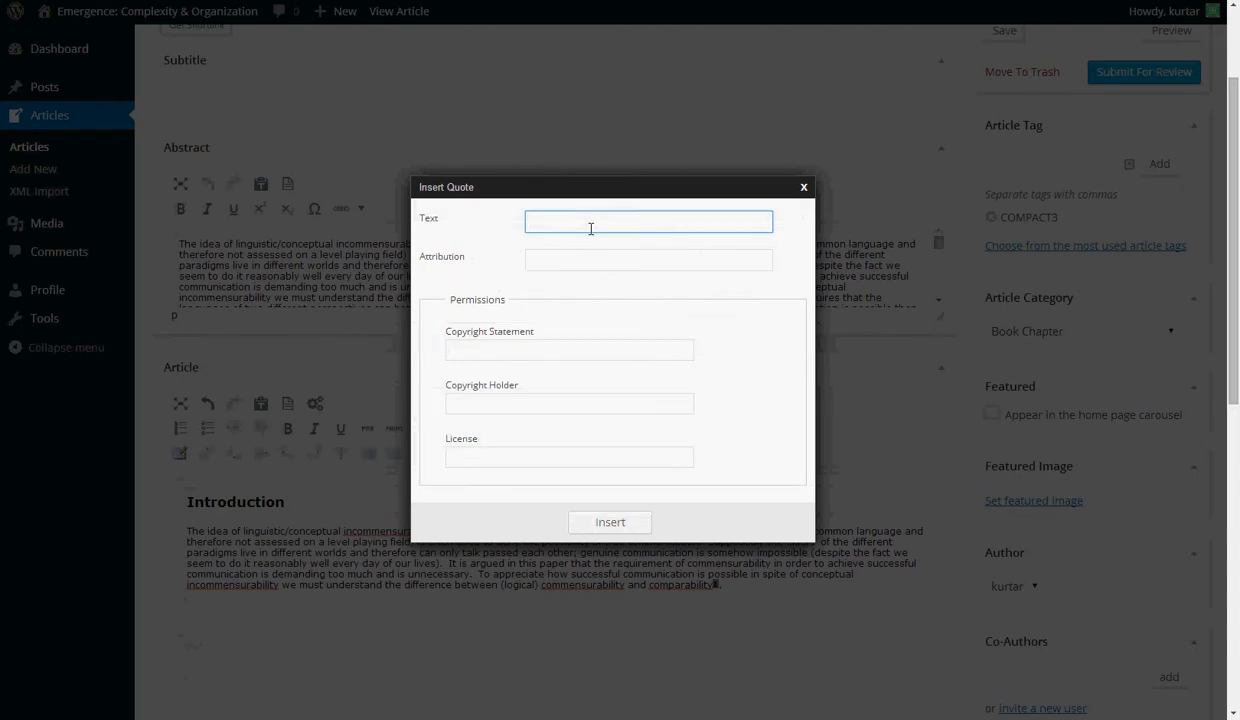
{"action": "type", "text": "This sentence is an example of a s"}
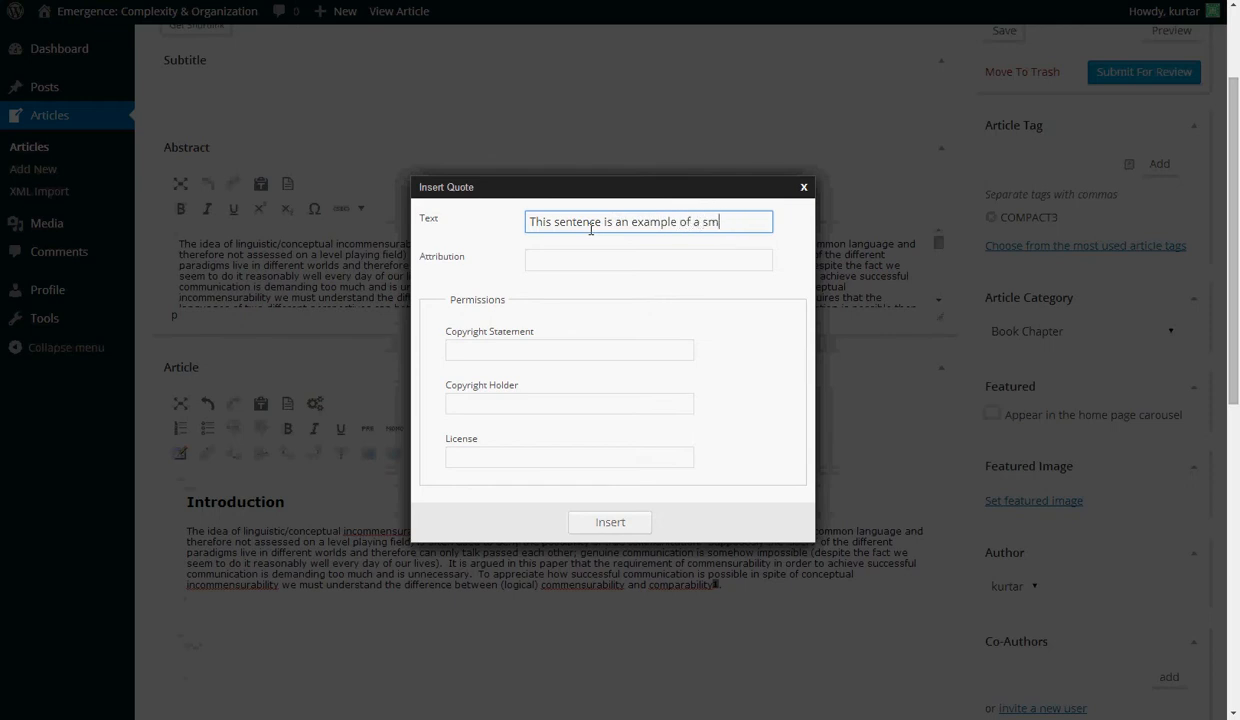
{"action": "type", "text": "imple quote."}
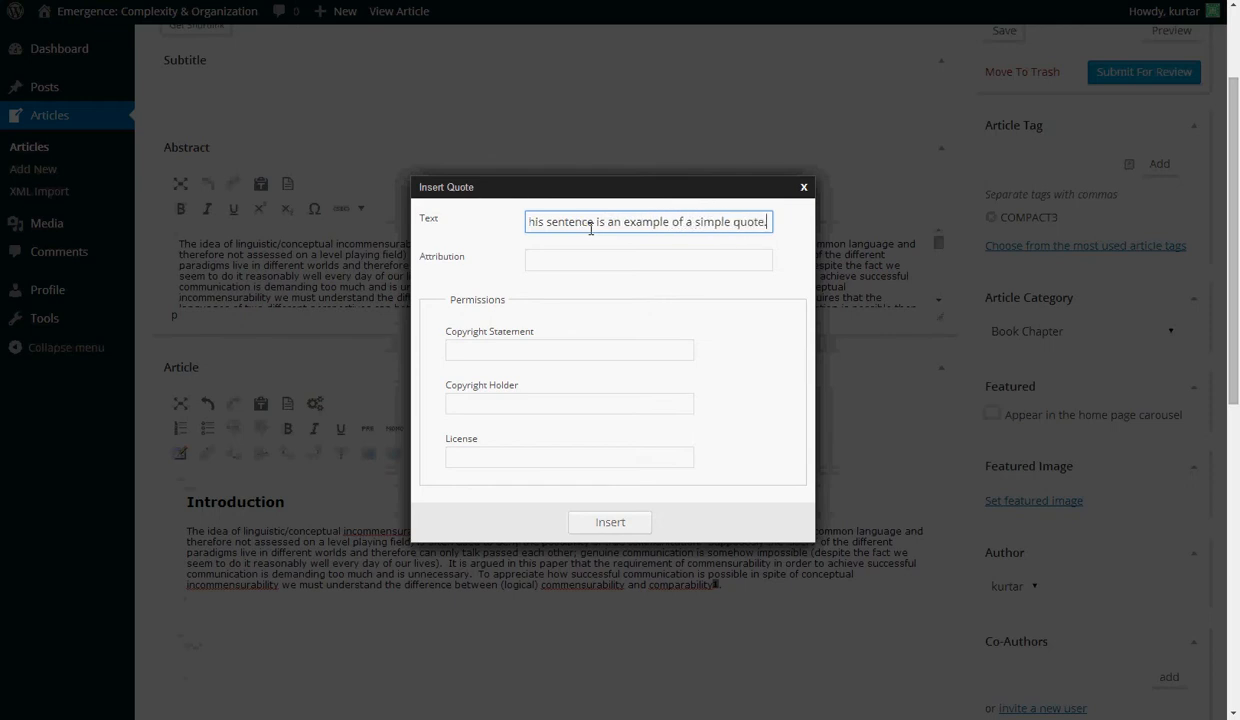
{"action": "left_click", "coordinate": [587, 260]}
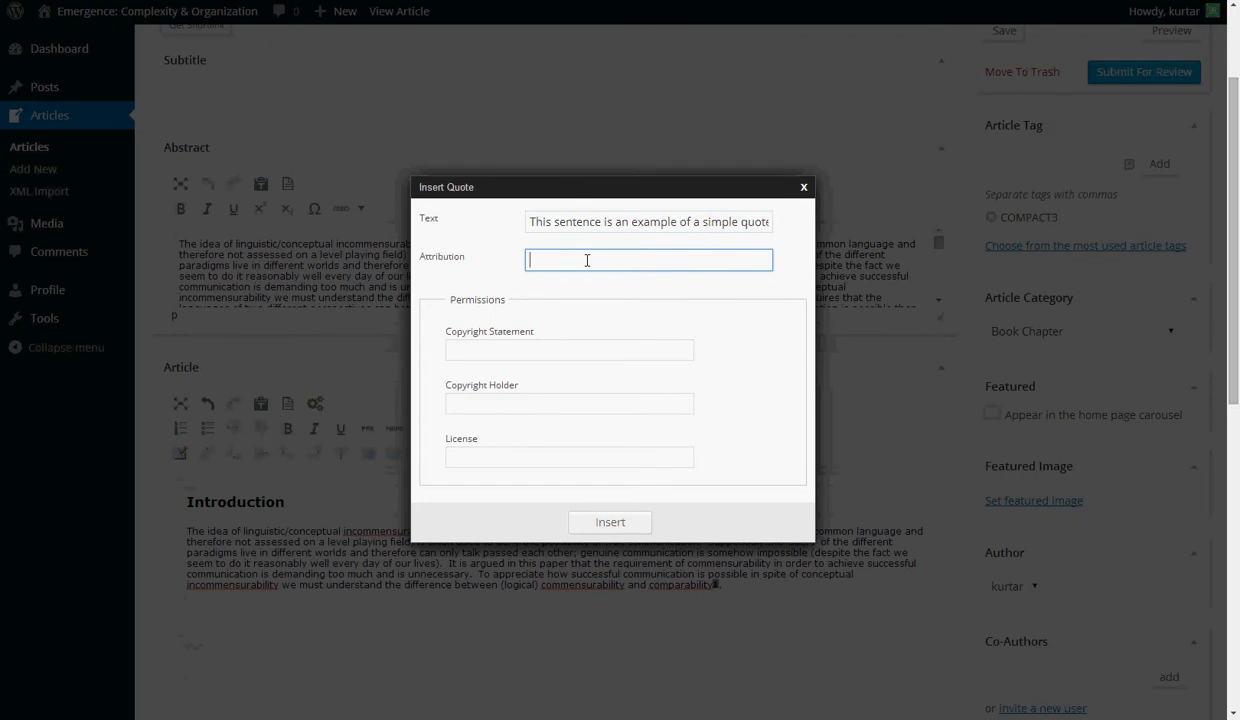
{"action": "type", "text": "Will.I.Am"}
{"action": "left_click", "coordinate": [610, 523]}
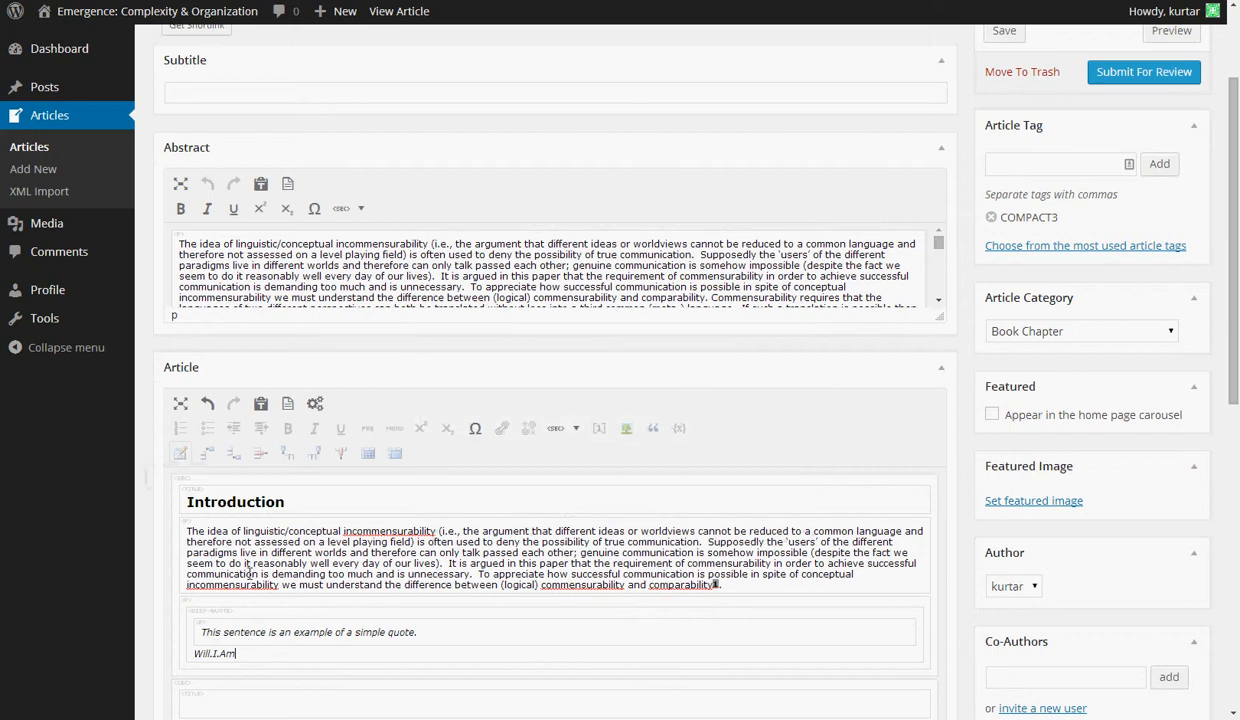
Add an empty paragraph between the Introduction text and the quote, and view the media upload dialog without inserting anything
{"action": "scroll", "coordinate": [245, 567], "scroll_direction": "down", "scroll_amount": 1}
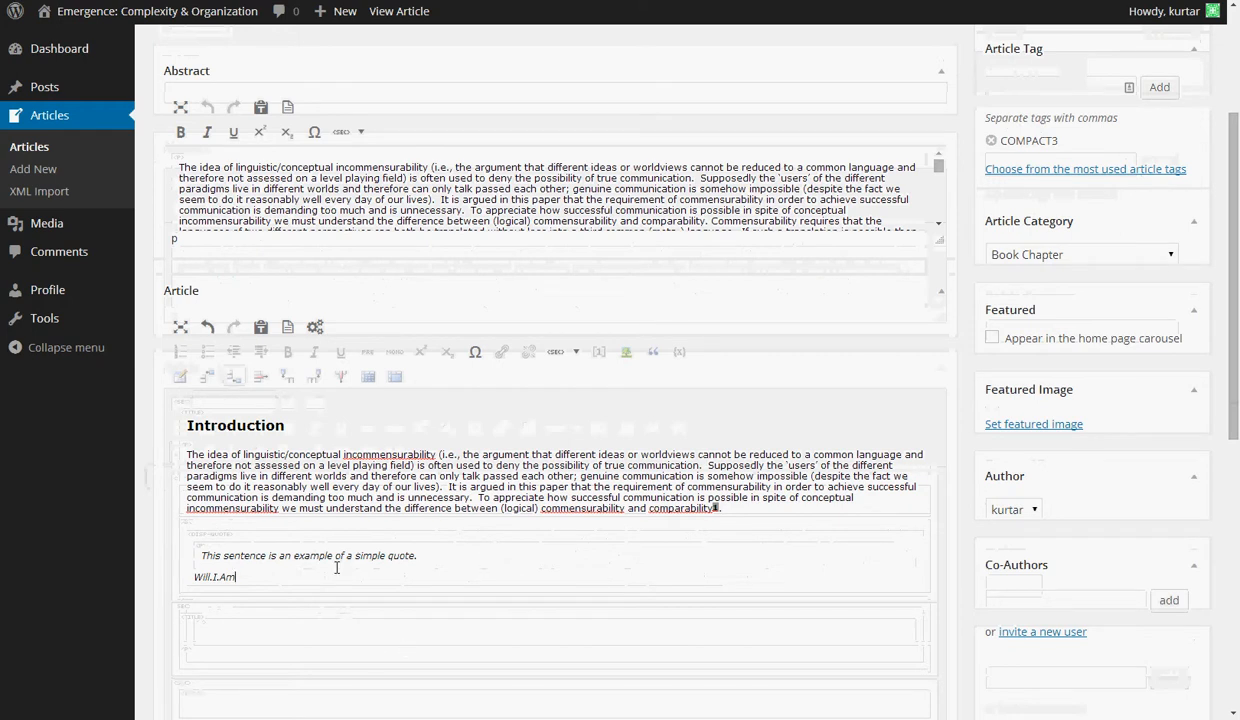
{"action": "key", "text": "Return"}
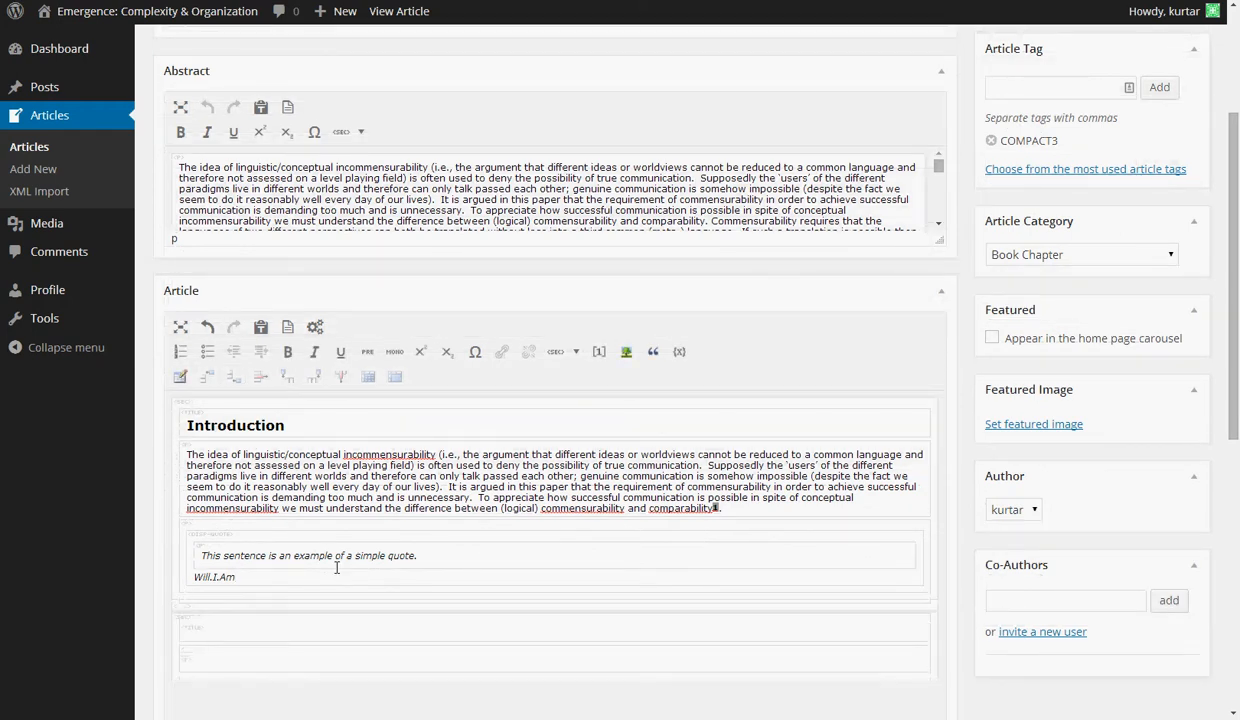
{"action": "left_click", "coordinate": [749, 514]}
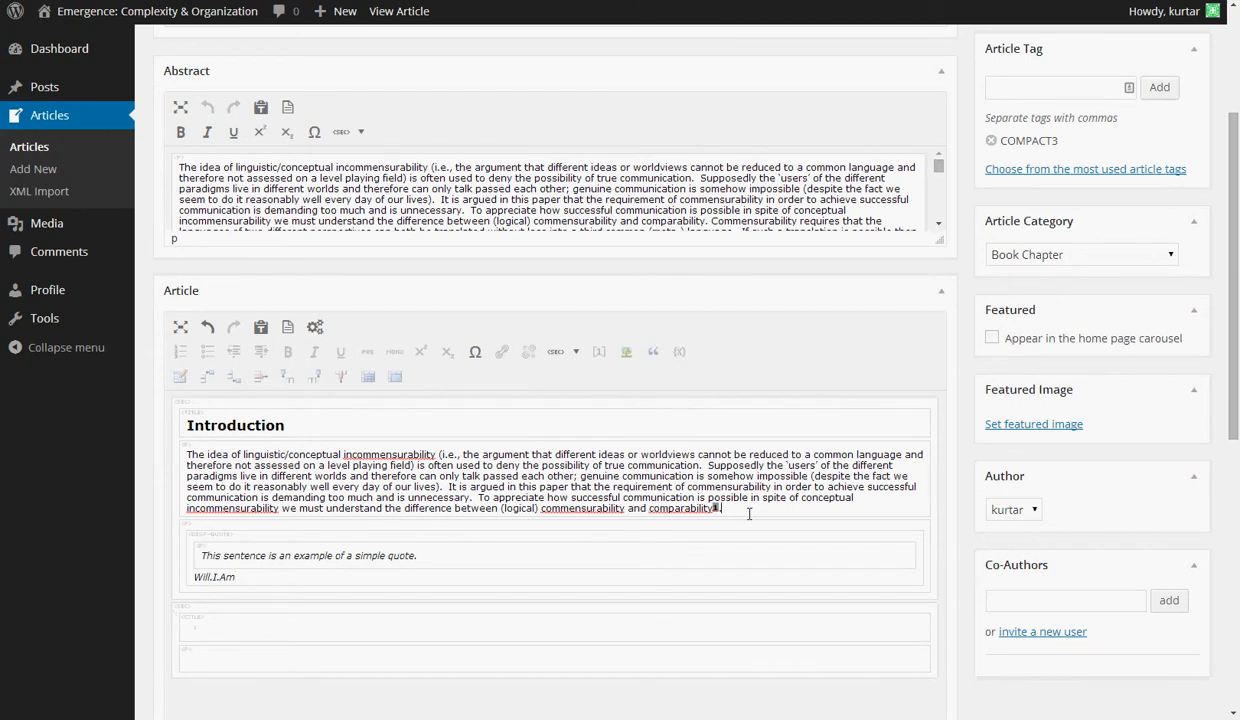
{"action": "key", "text": "Return"}
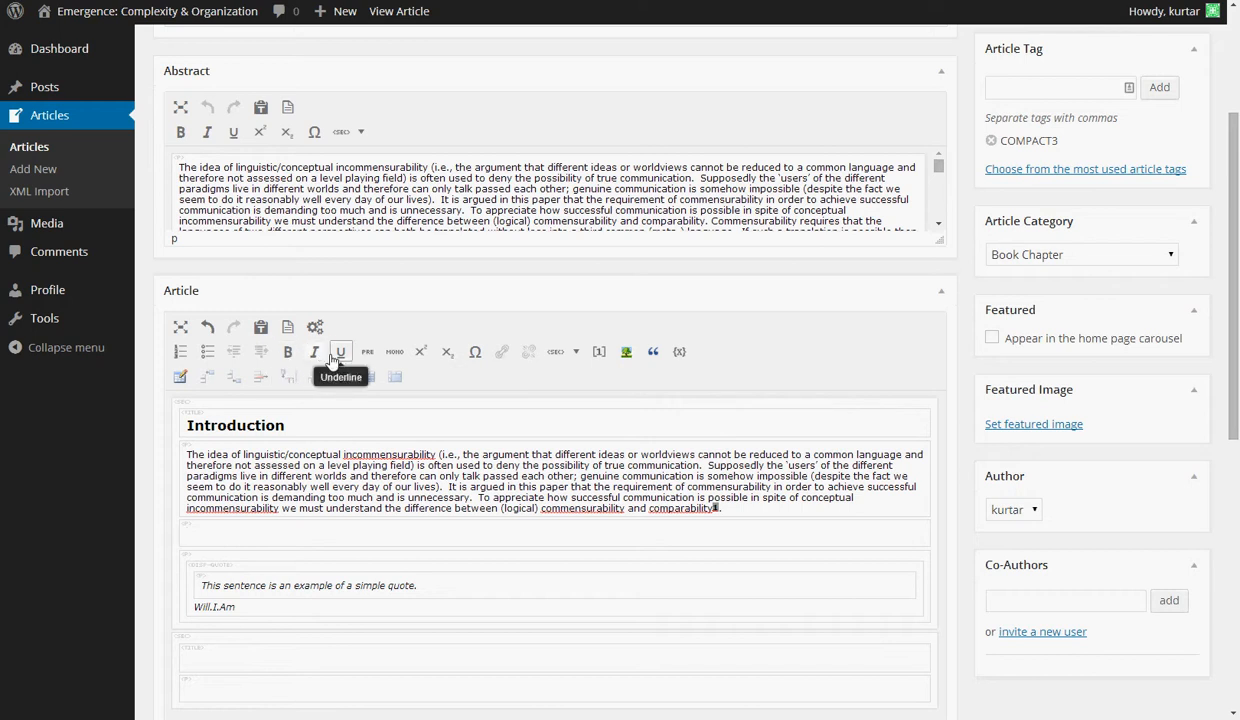
{"action": "left_click", "coordinate": [626, 352]}
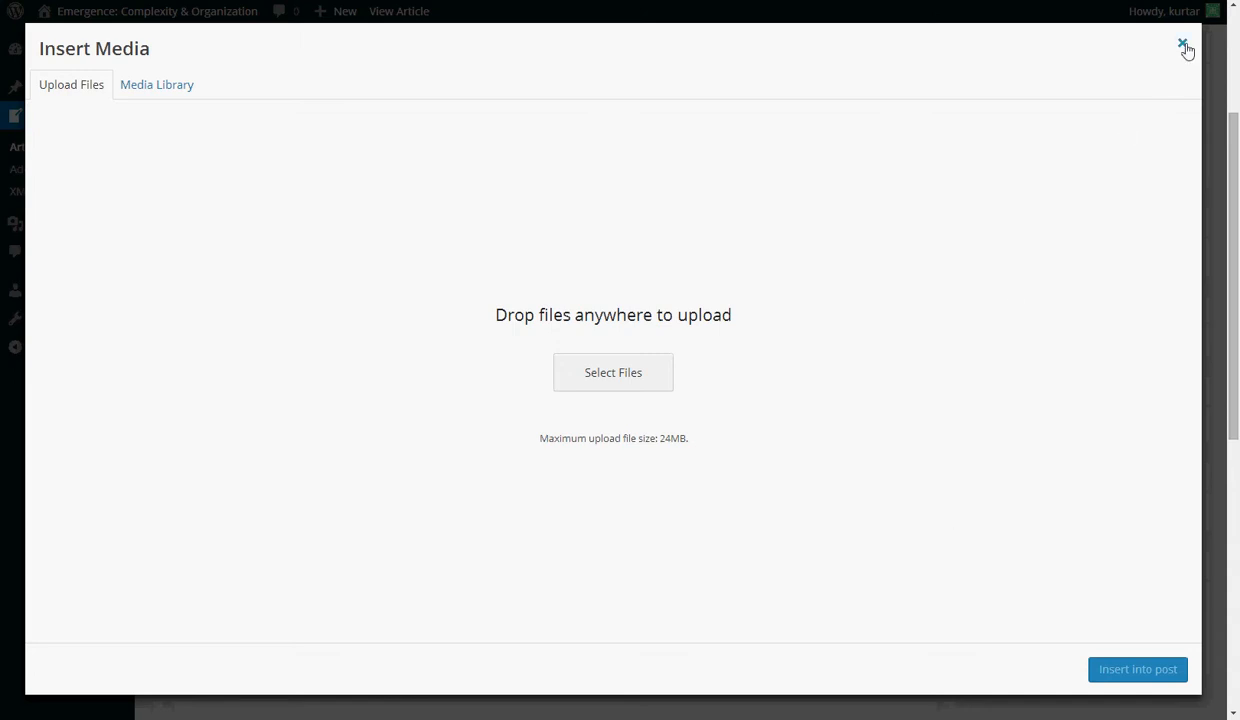
{"action": "left_click", "coordinate": [1183, 46]}
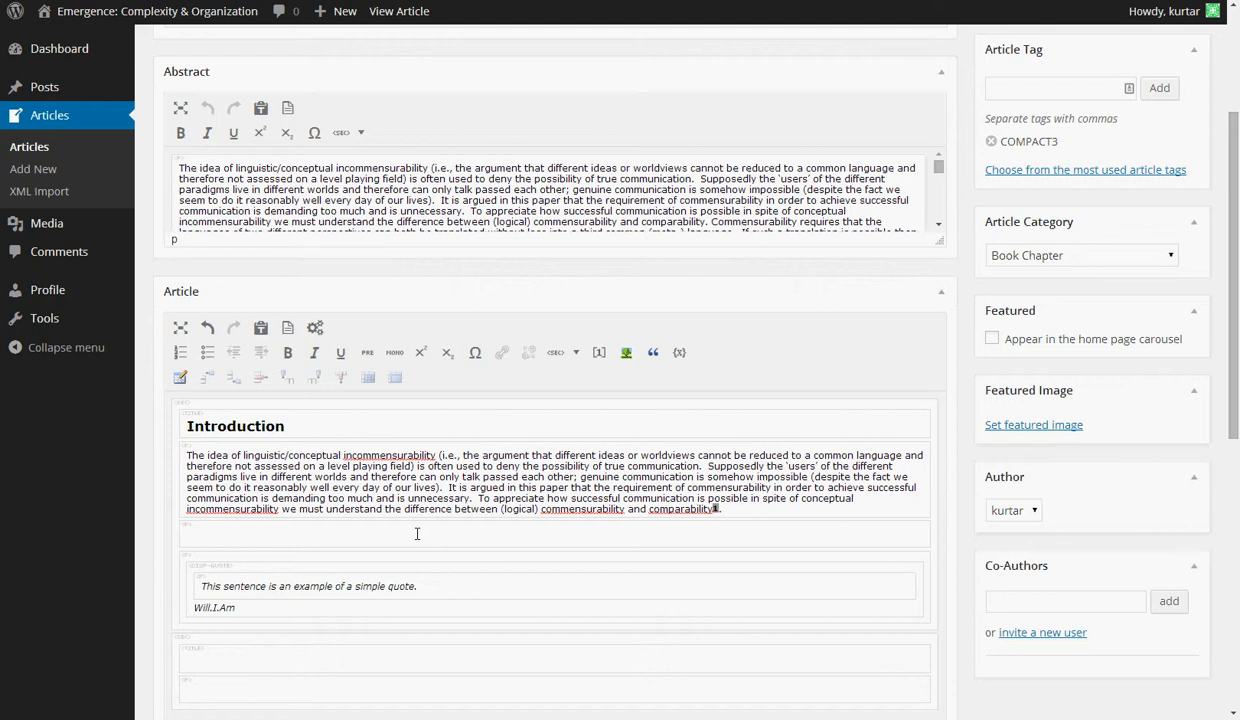
Save the article draft and review the page from the Introduction section down to the References and comment areas
{"action": "left_click_drag", "start_coordinate": [1231, 178], "coordinate": [1231, 93]}
{"action": "left_click", "coordinate": [1004, 164]}
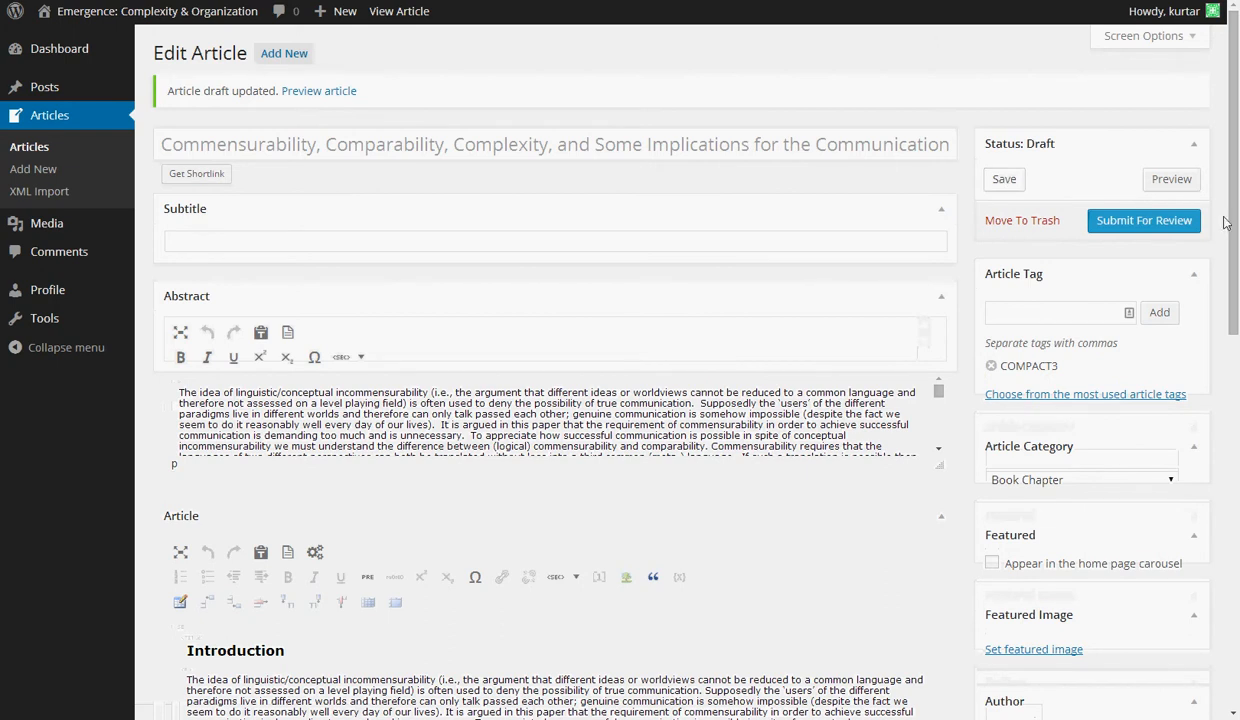
{"action": "scroll", "coordinate": [1218, 280], "scroll_direction": "down", "scroll_amount": 2}
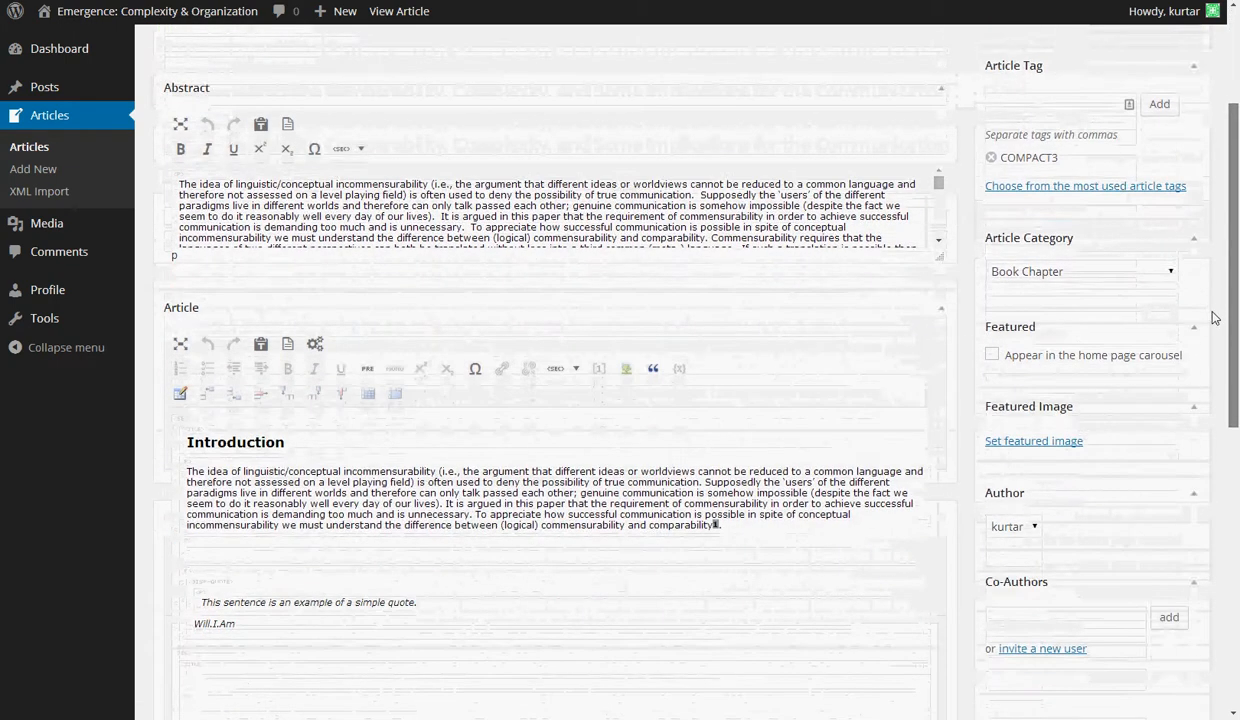
{"action": "scroll", "coordinate": [1210, 300], "scroll_direction": "up", "scroll_amount": 2}
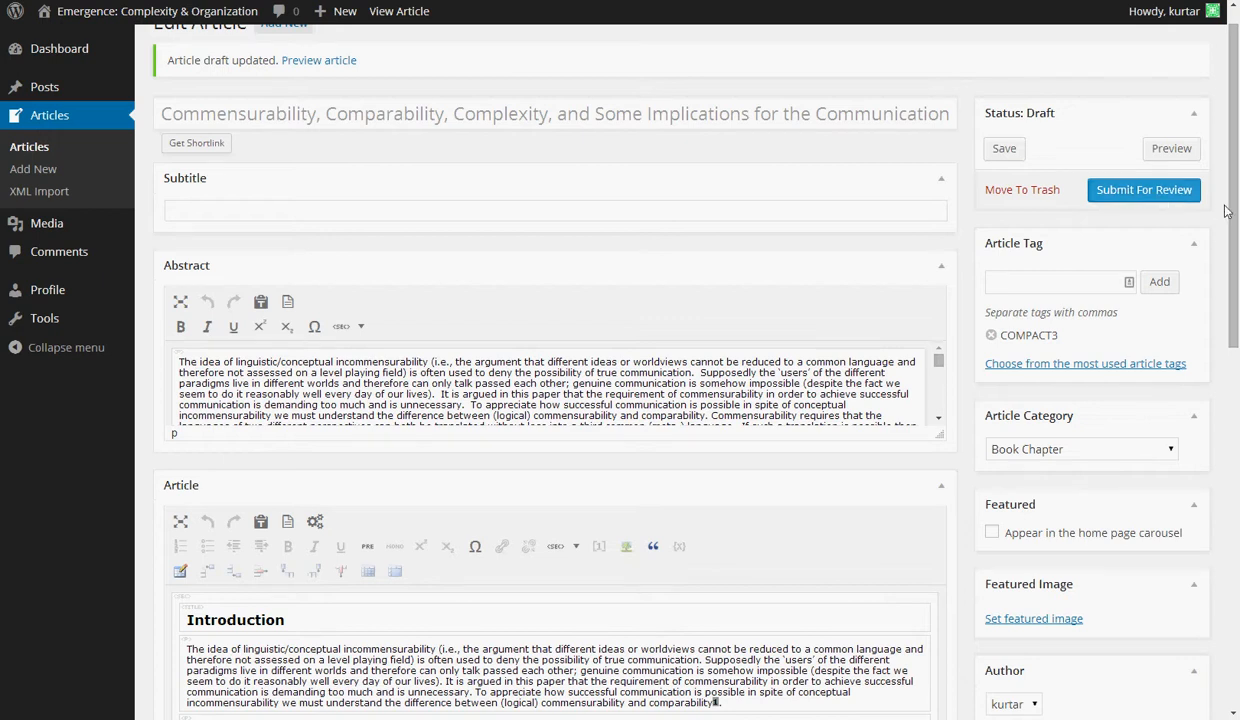
{"action": "scroll", "coordinate": [1233, 265], "scroll_direction": "down", "scroll_amount": 3}
{"action": "scroll", "coordinate": [1233, 265], "scroll_direction": "down", "scroll_amount": 5}
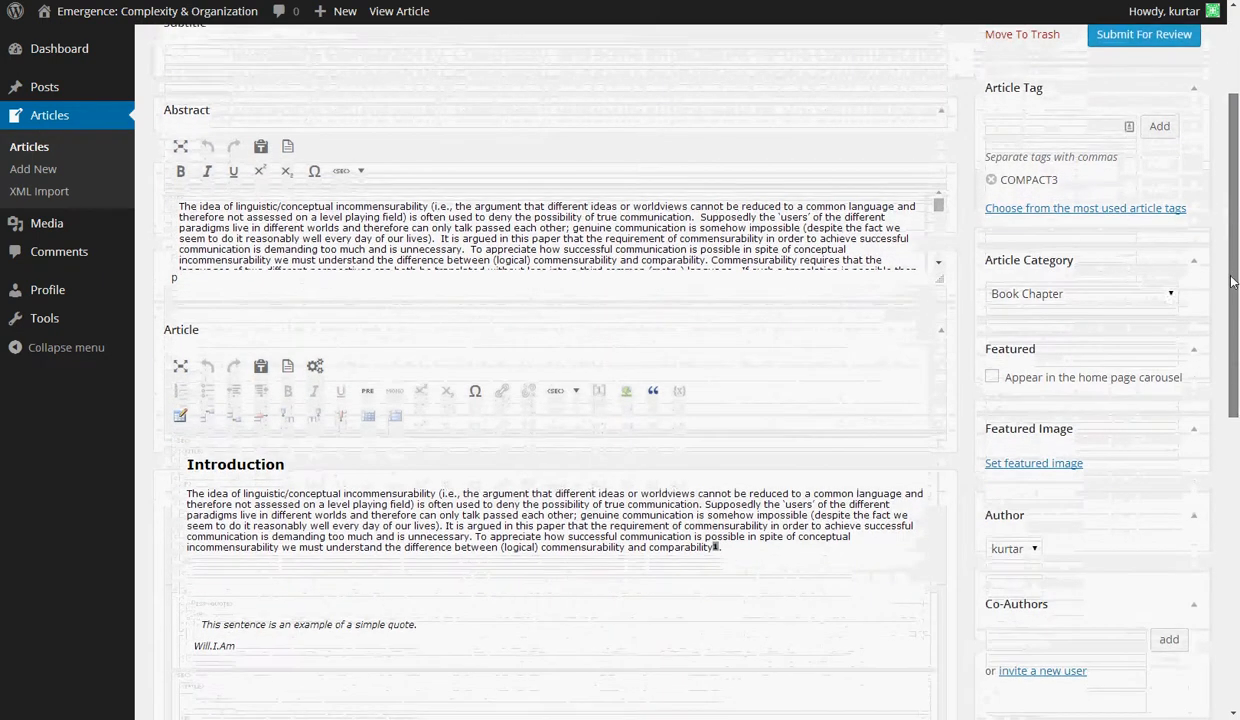
{"action": "scroll", "coordinate": [1205, 428], "scroll_direction": "down", "scroll_amount": 4}
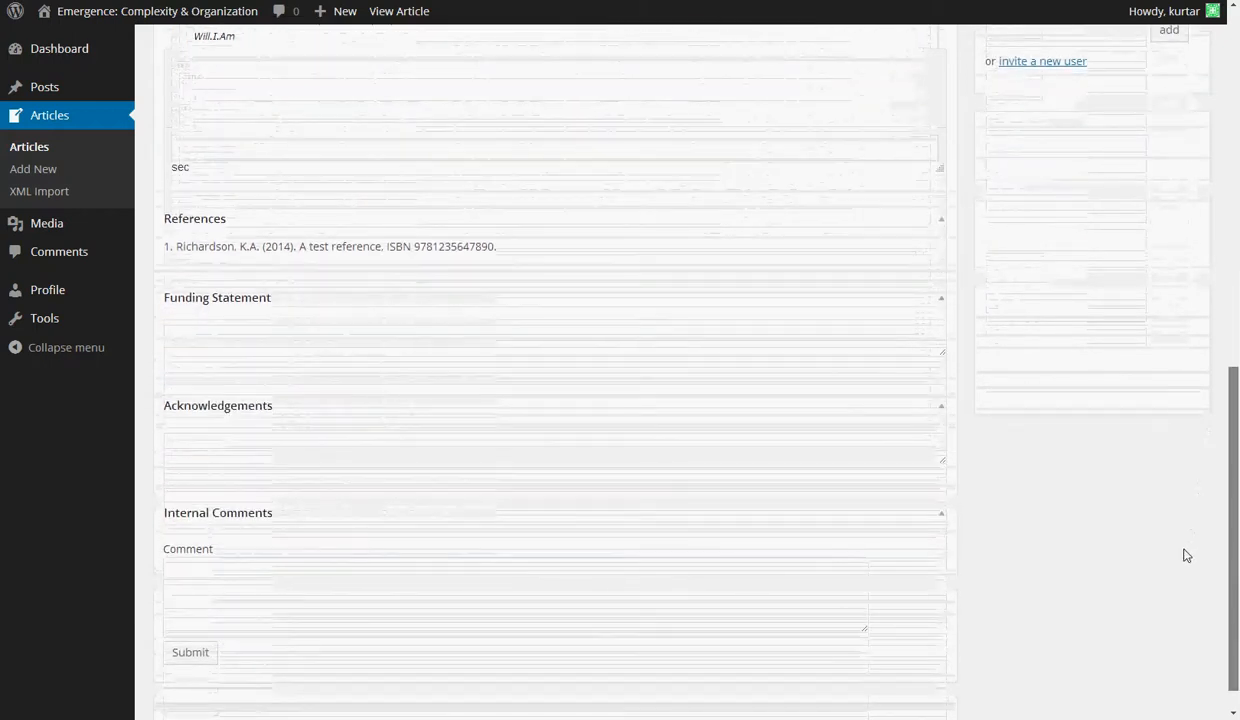
{"action": "scroll", "coordinate": [1185, 554], "scroll_direction": "up", "scroll_amount": 10}
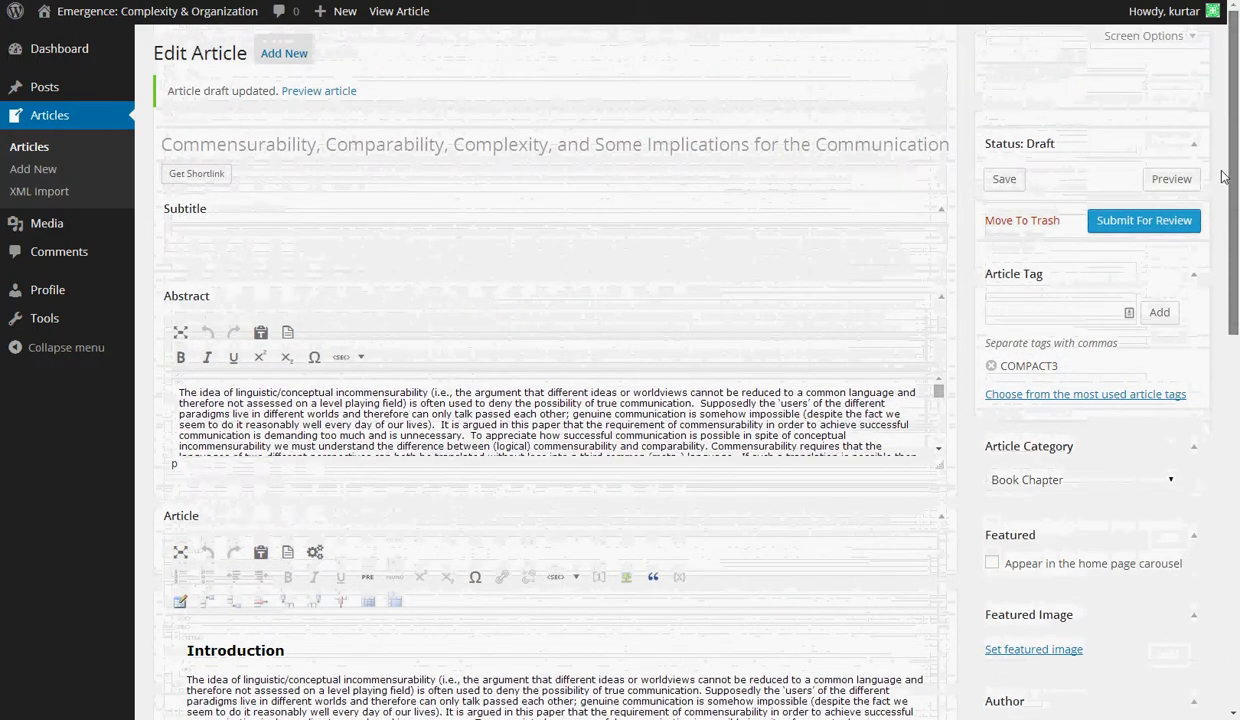